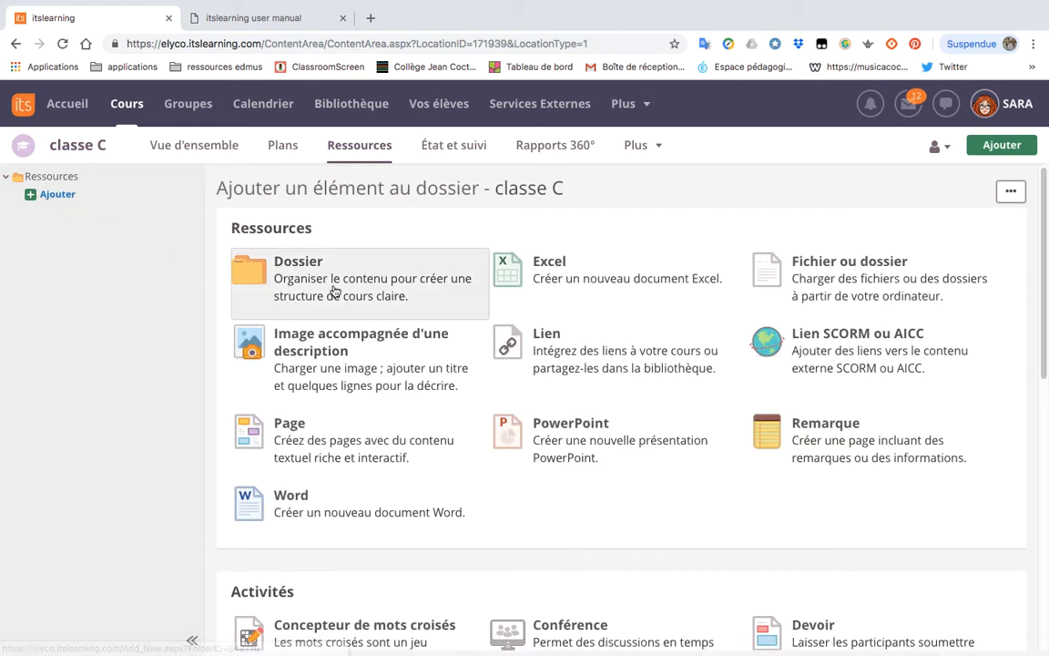
Create a course resources folder titled "activité différenciée et collaboration".
left_click(334, 291)
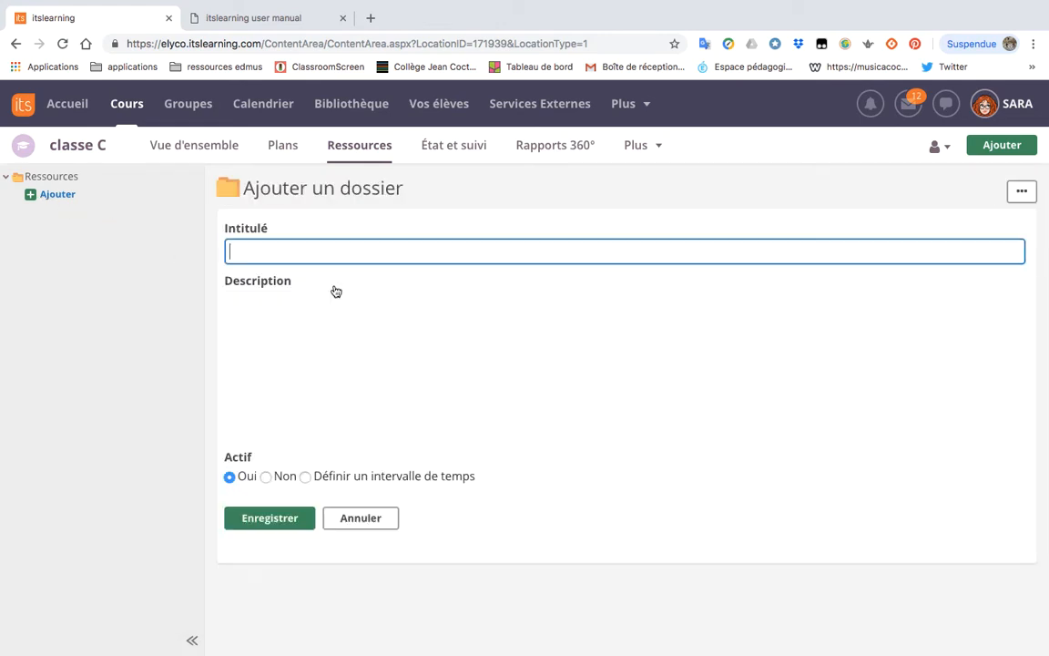
type("activité différenciée et collaboration")
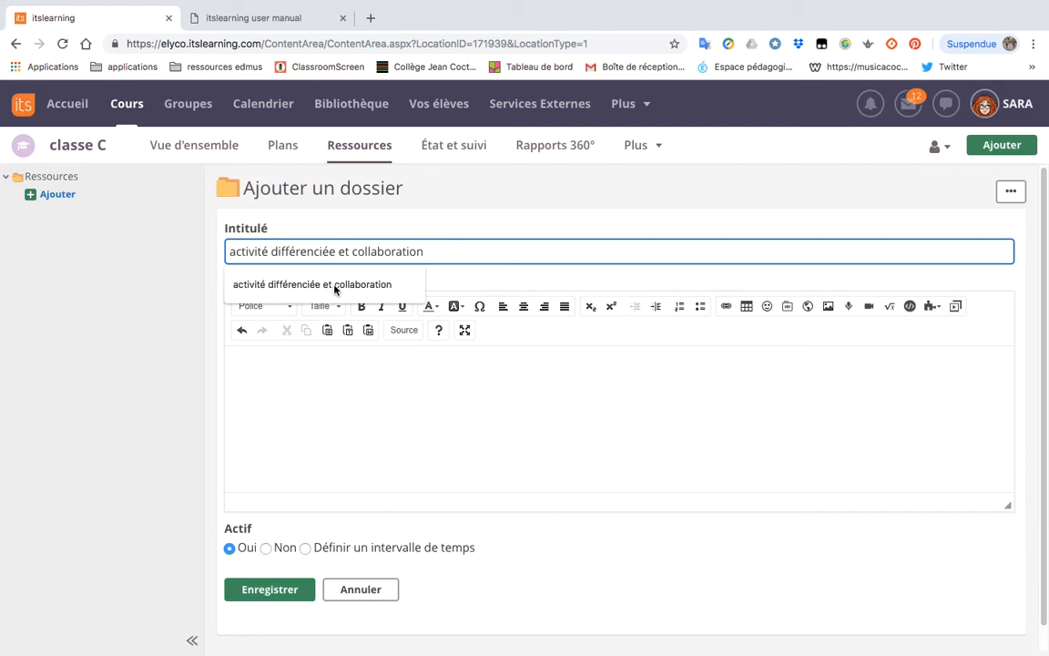
left_click(271, 590)
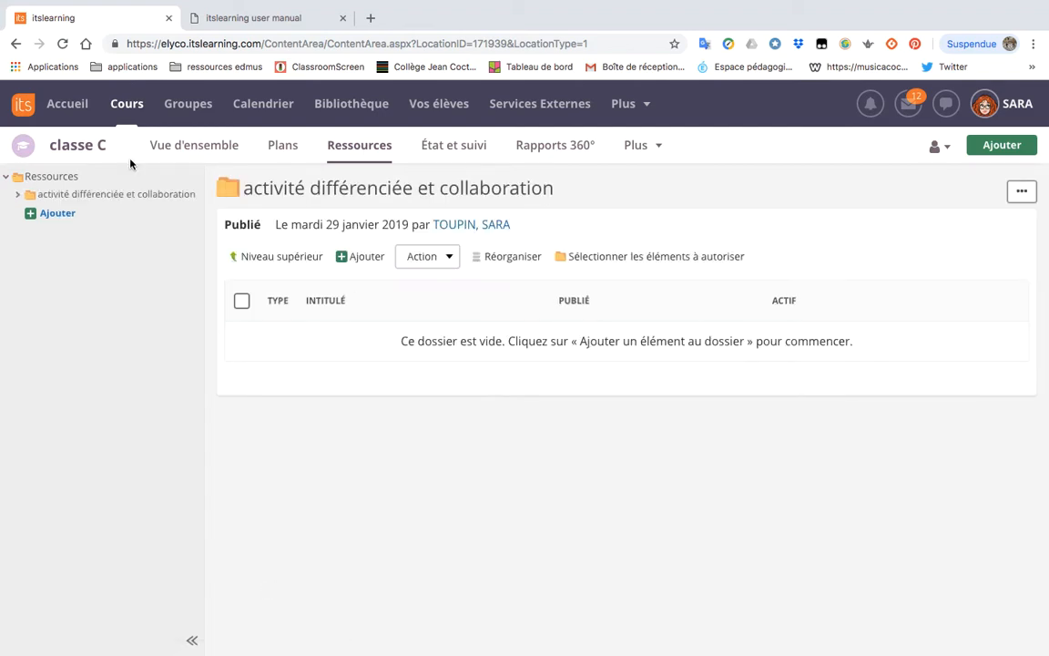
Add a folder titled "niveau 1" at the root of the course resources.
left_click(57, 213)
left_click(332, 292)
type("niveau 1")
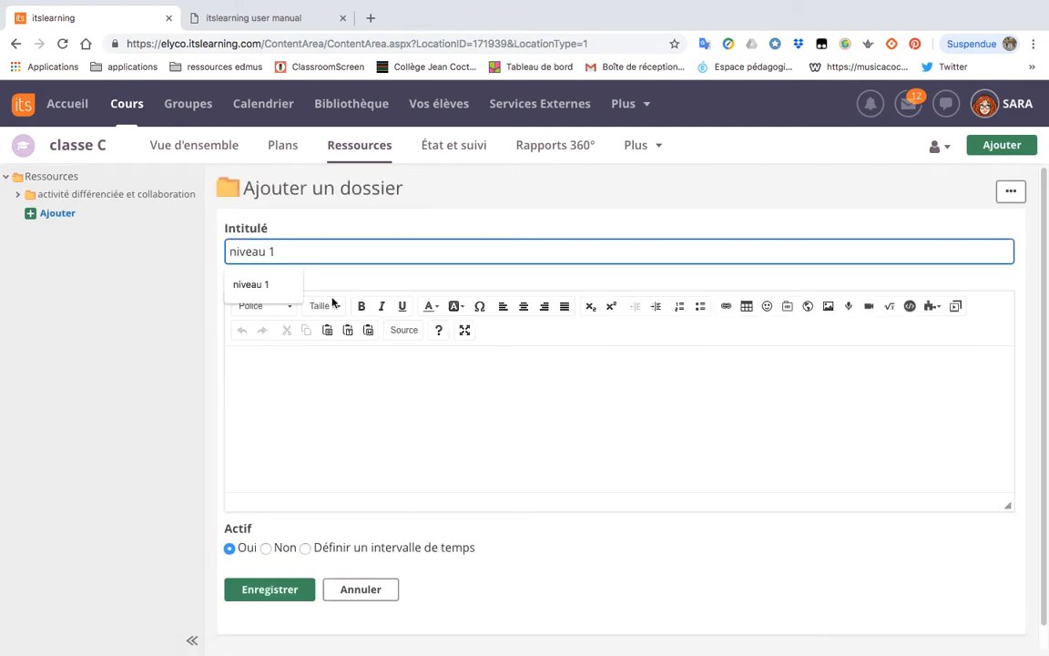
left_click(271, 592)
Add a folder titled "niveau 2" at the root of the course resources.
left_click(58, 233)
left_click(319, 286)
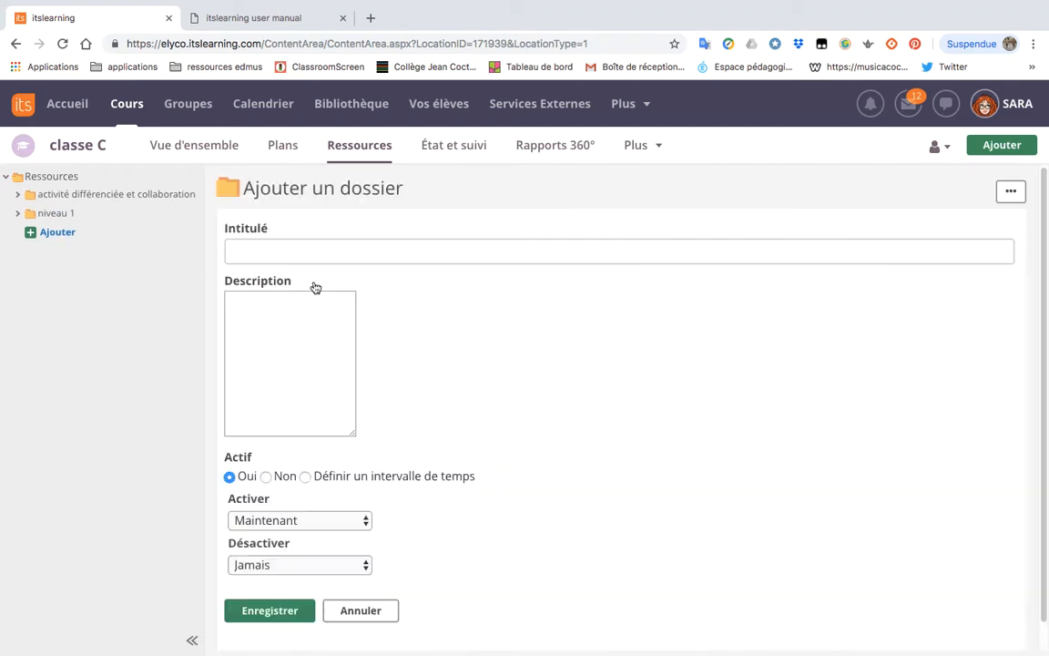
type("niveau 2")
left_click(269, 589)
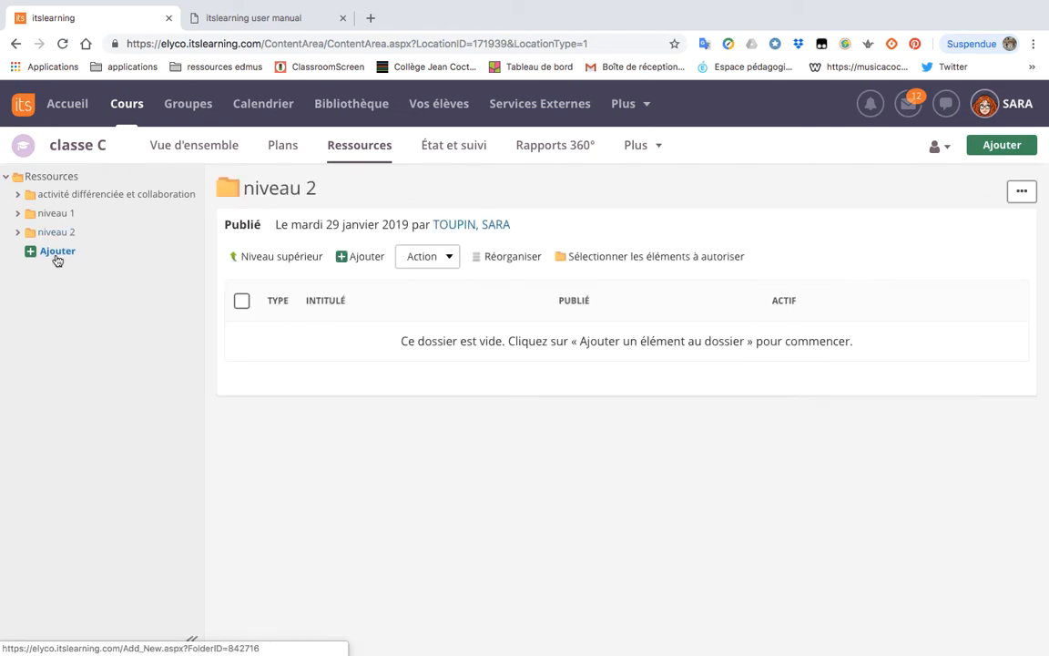
Add a folder titled "niveau 3" at the root of the course resources.
left_click(57, 252)
left_click(326, 276)
type("niveau 3")
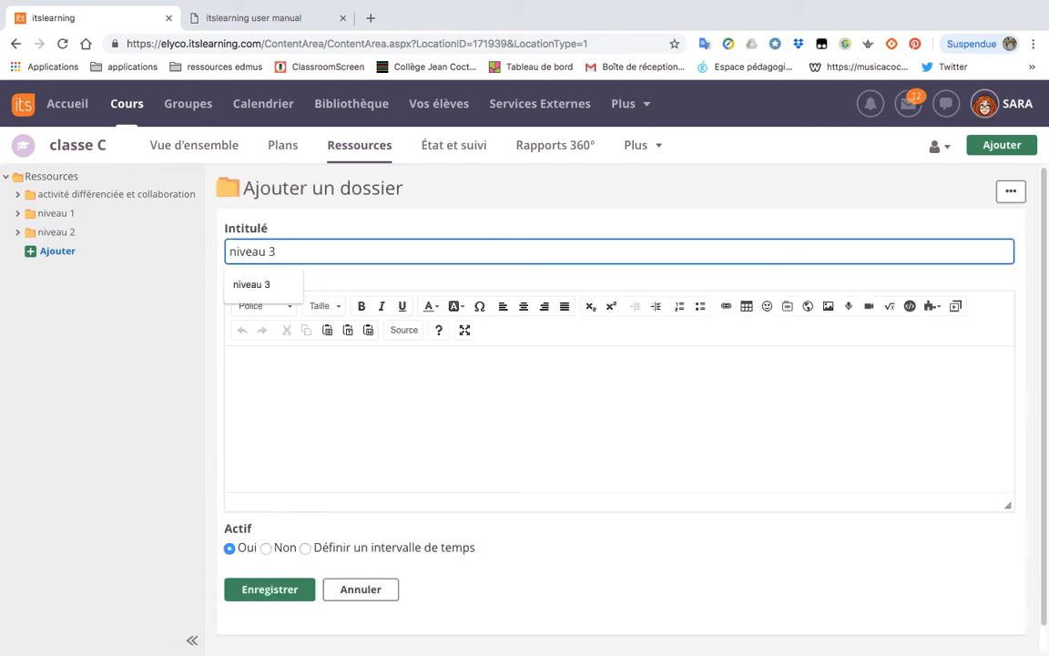
left_click(270, 590)
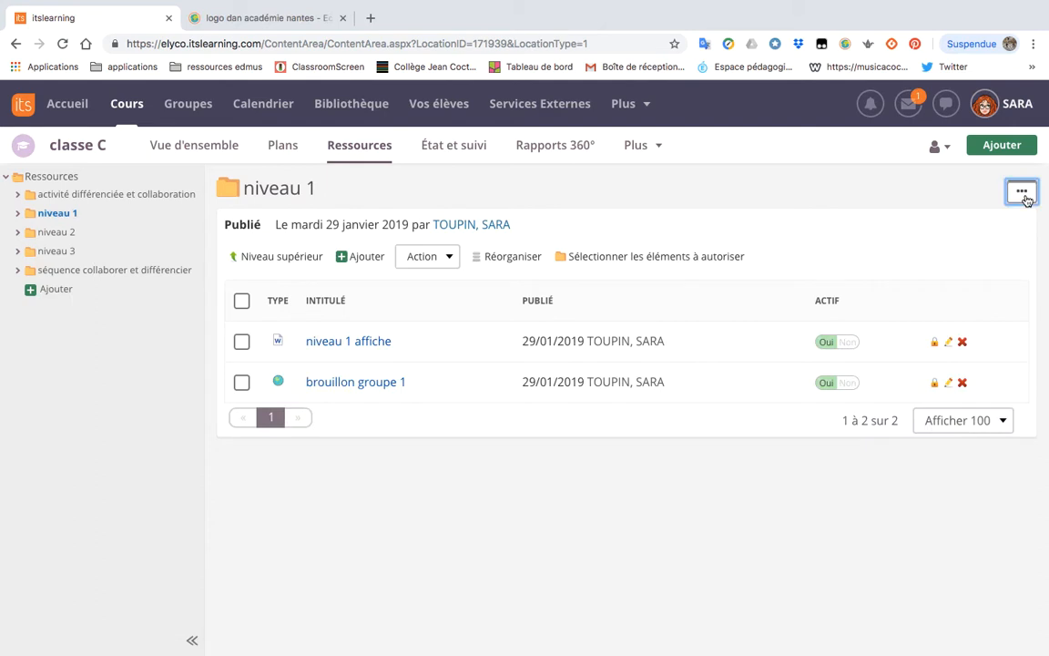
Authorise the first two students in the participant list to add elements to the niveau 1 folder, and save.
left_click(1022, 193)
left_click(910, 246)
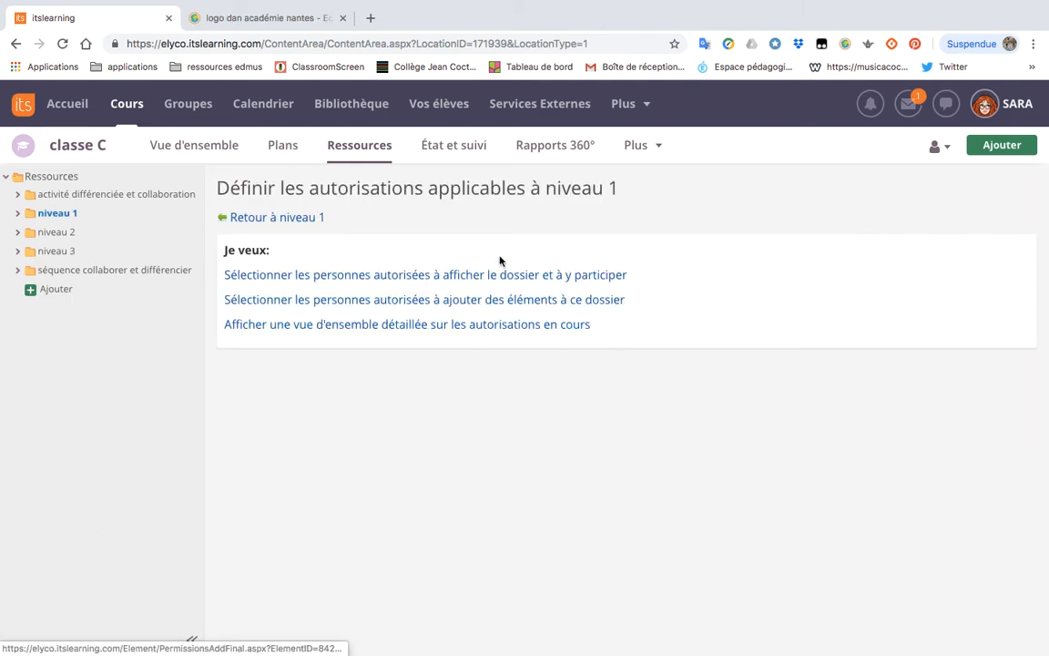
left_click(485, 309)
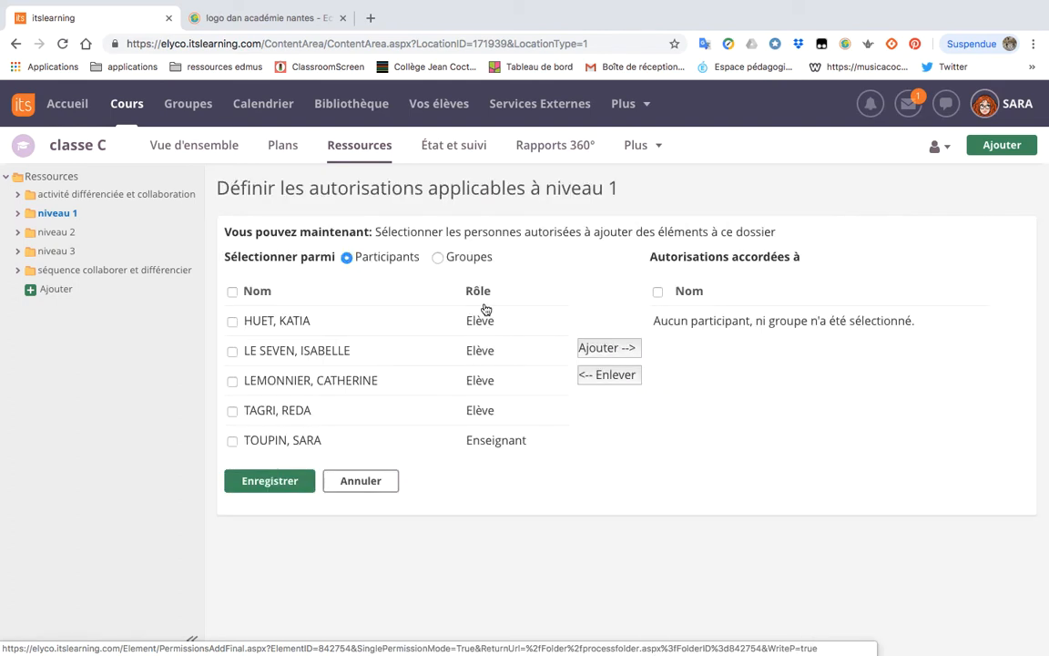
left_click(232, 321)
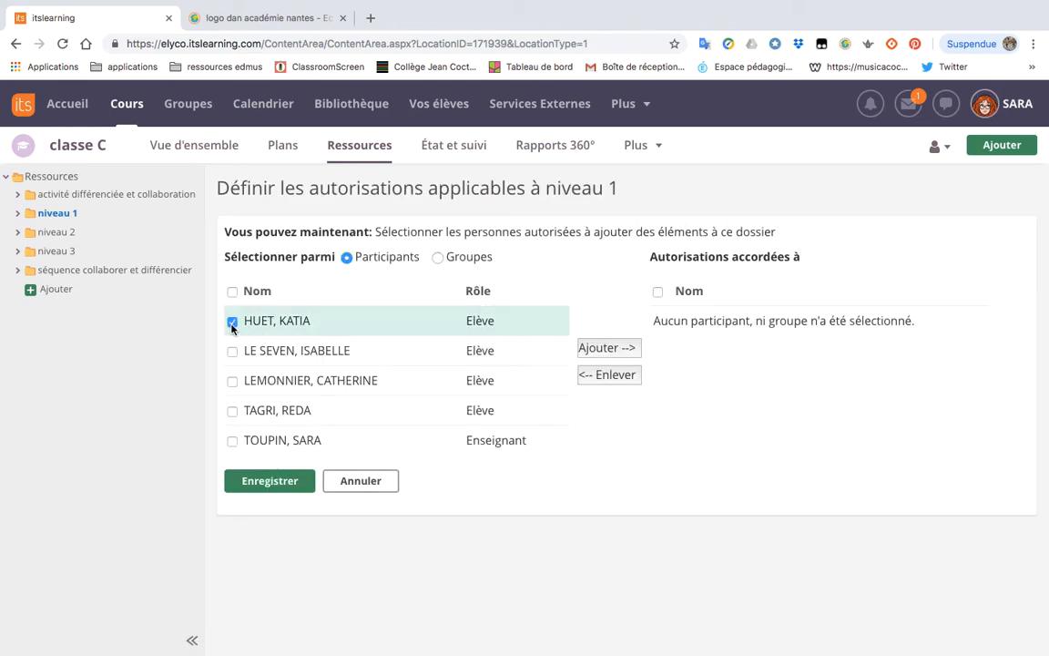
left_click(233, 352)
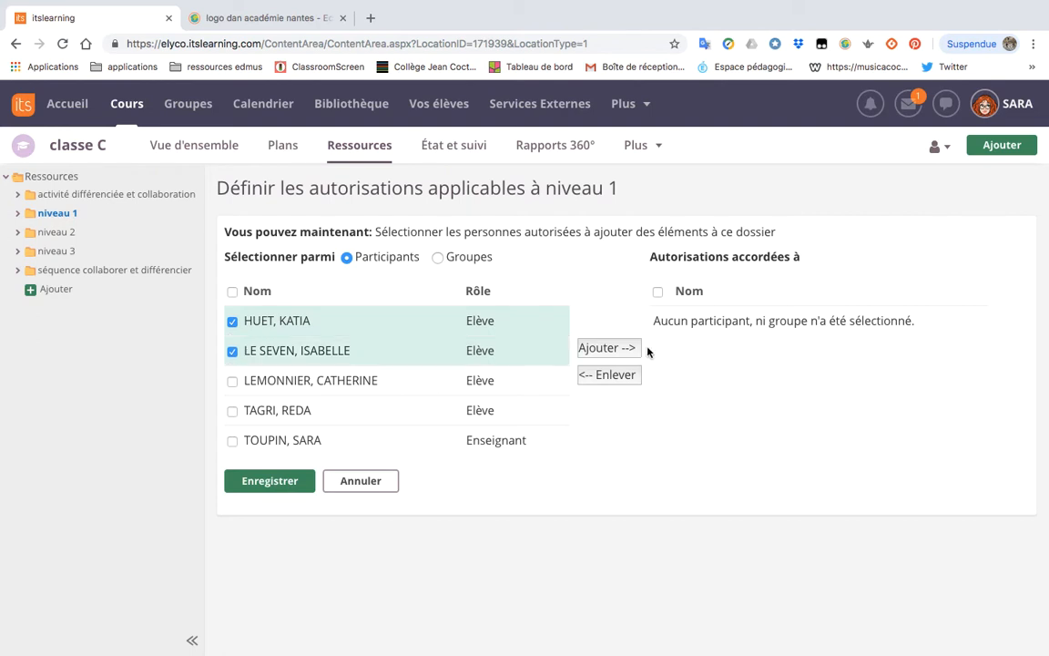
left_click(609, 348)
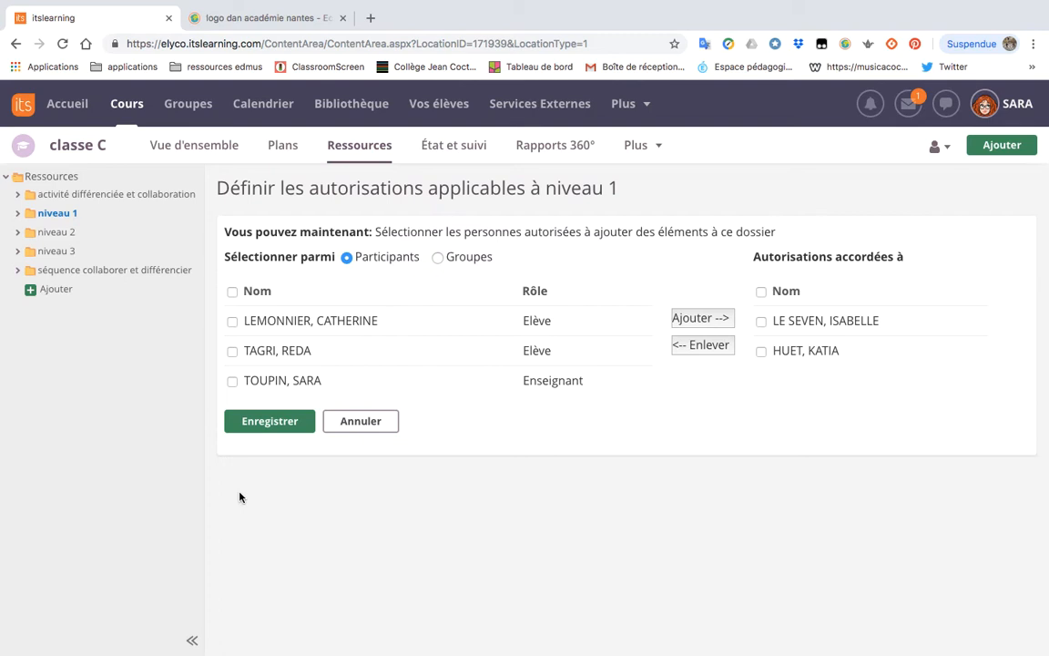
left_click(262, 421)
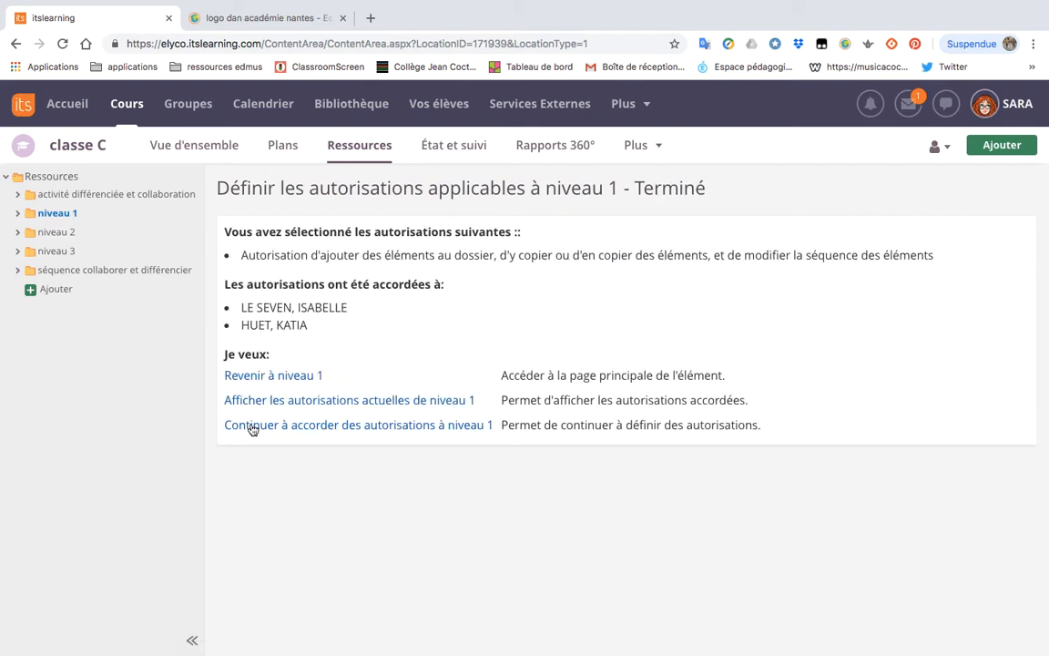
Display the current permissions of the niveau 1 folder and open them for advanced editing.
left_click(308, 407)
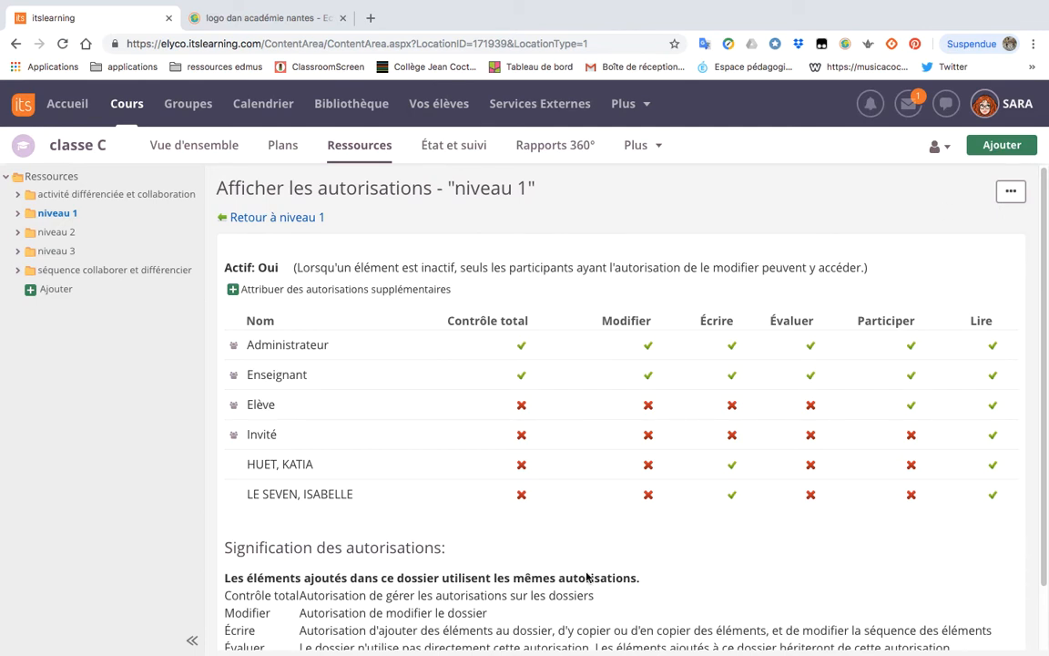
left_click(1013, 191)
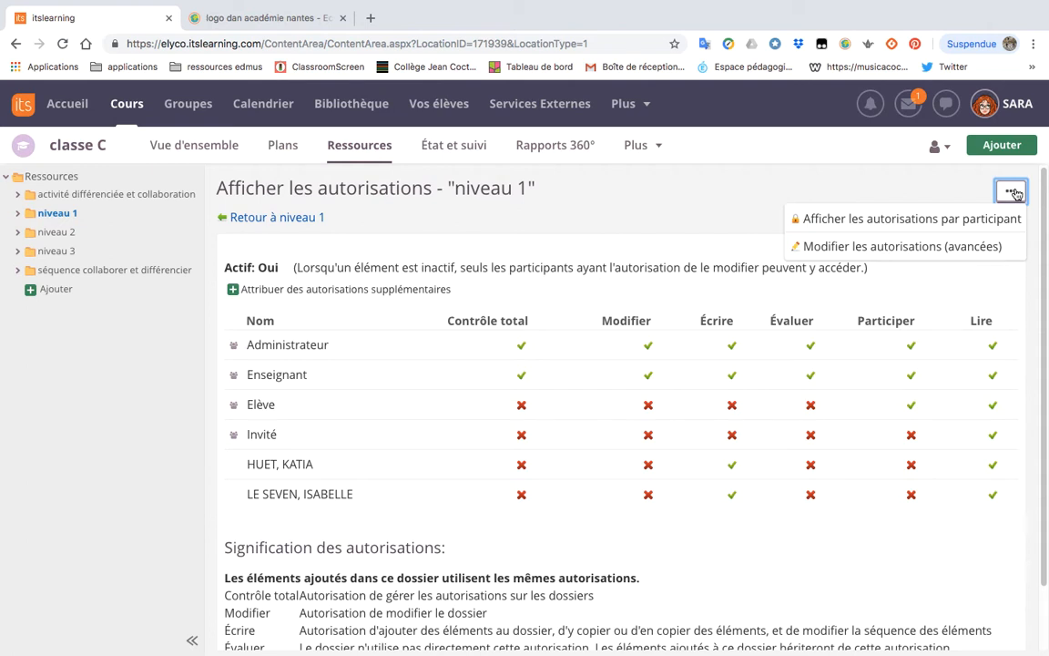
left_click(947, 255)
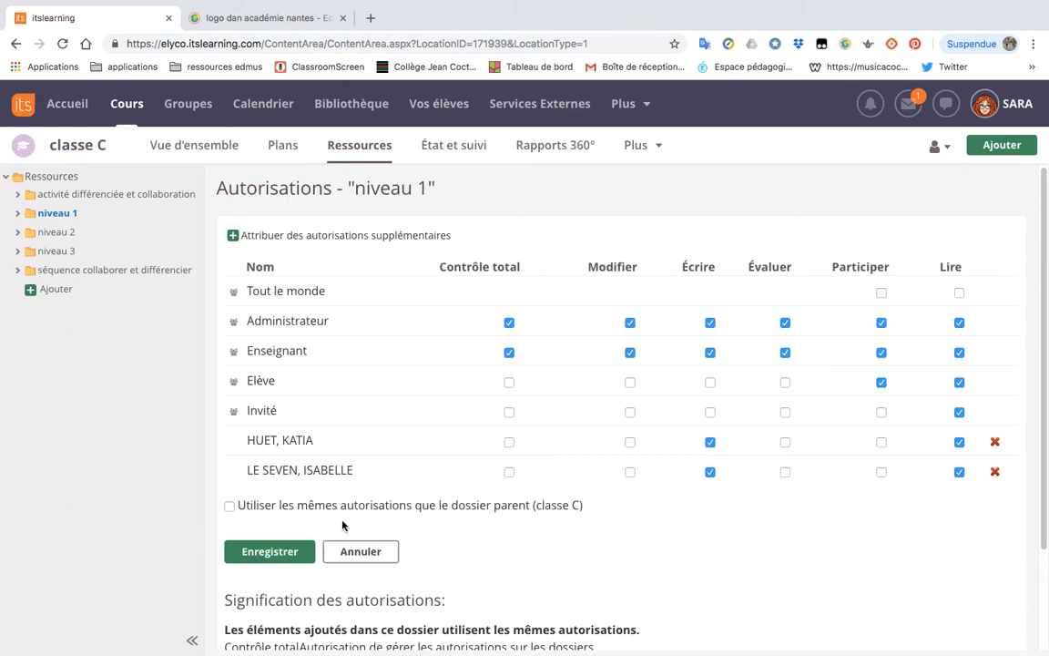
Make niveau 1 use the parent folder's permissions (classe C), and turn that inheritance off again.
left_click(228, 507)
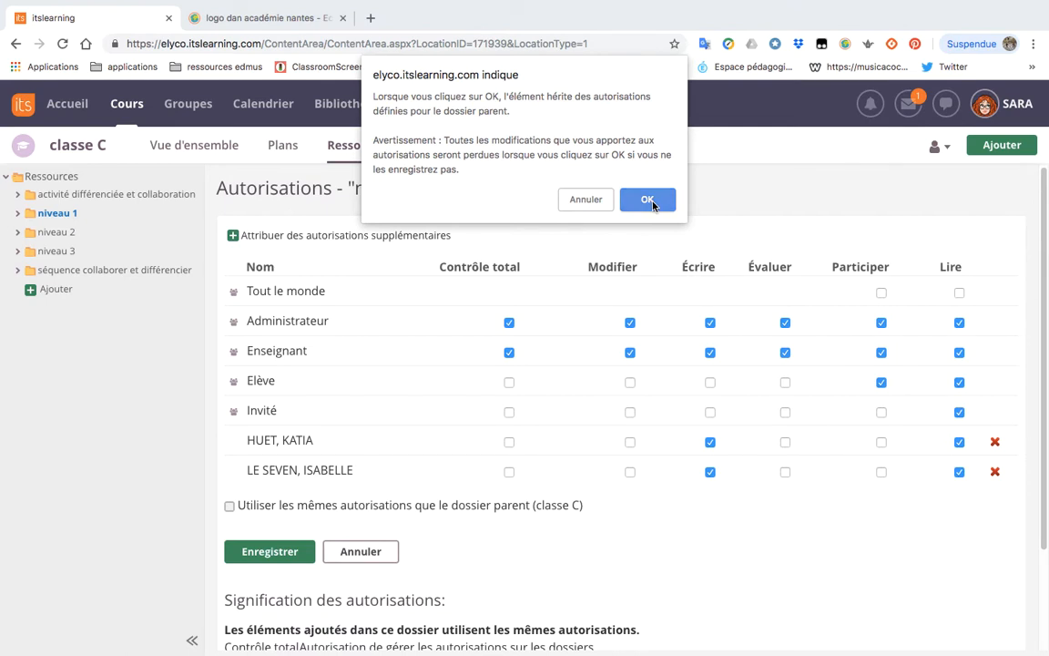
left_click(635, 199)
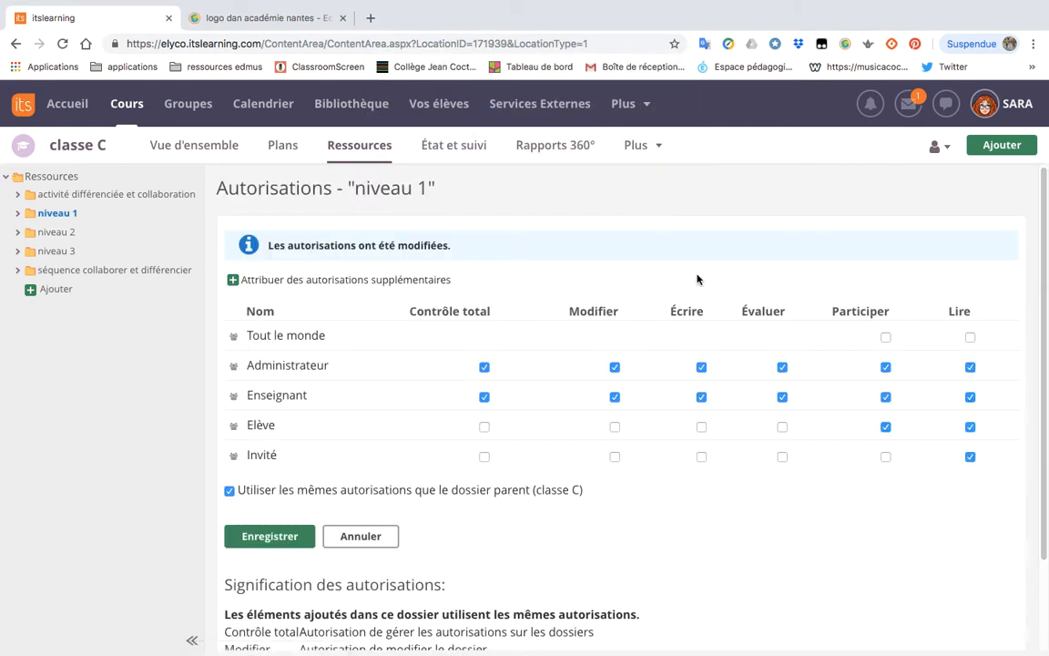
left_click(229, 492)
left_click(667, 202)
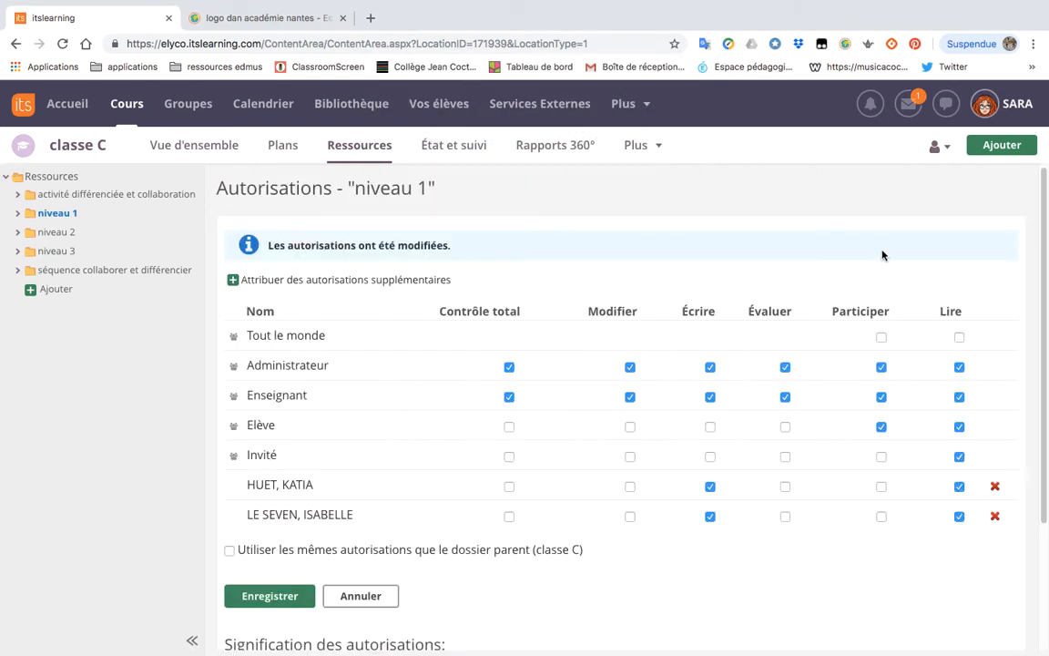
Remove the Elève role's Participer and Lire rights on niveau 1, grant the two individual students Modifier and Participer, and save.
left_click(881, 426)
left_click(631, 488)
left_click(630, 516)
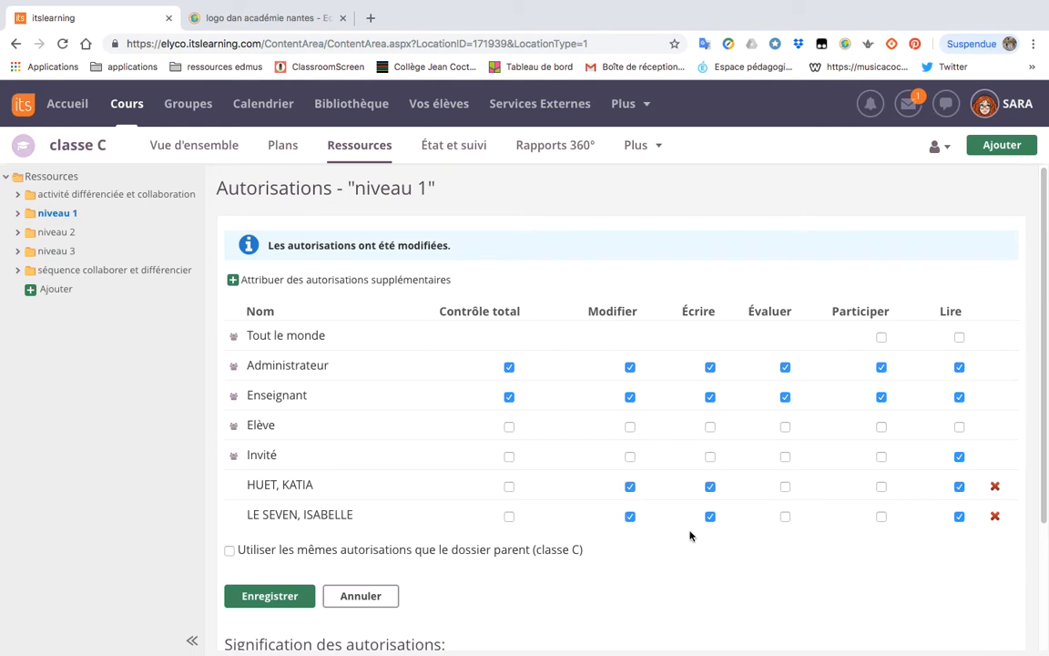
left_click(882, 487)
left_click(288, 600)
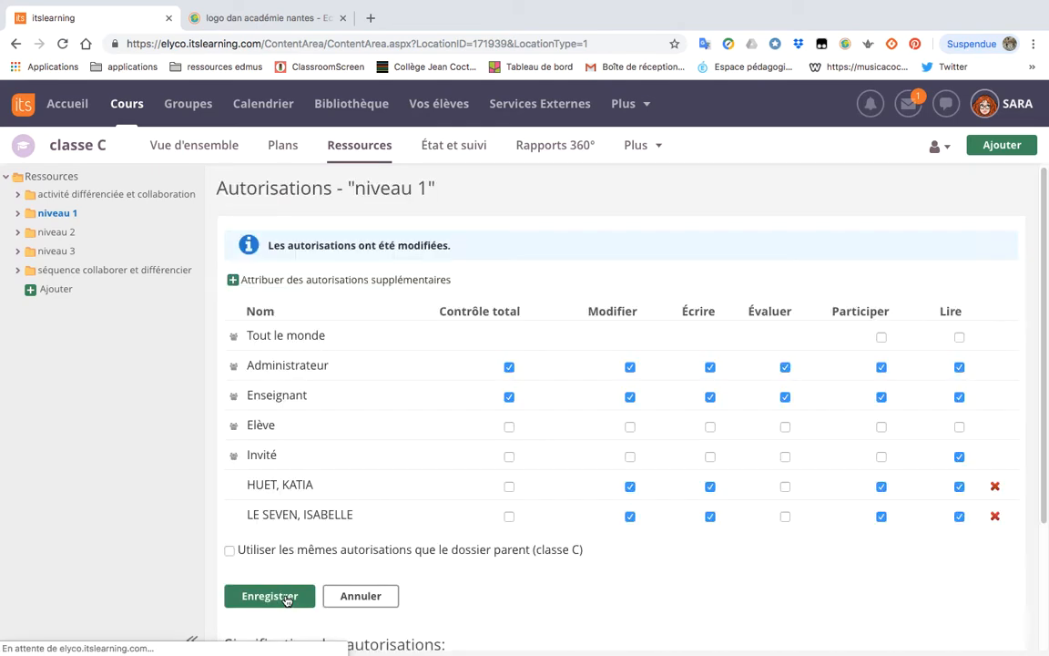
scroll(522, 572, "down", 3)
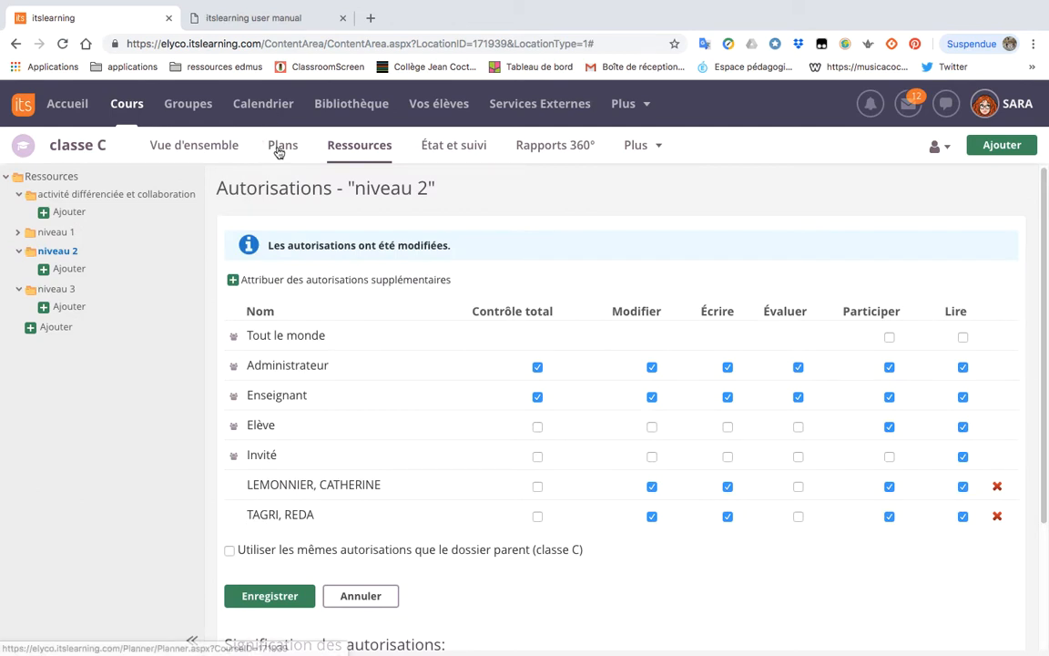
Add a section titled "séquence collaborer et différencier" to the course plans.
left_click(281, 145)
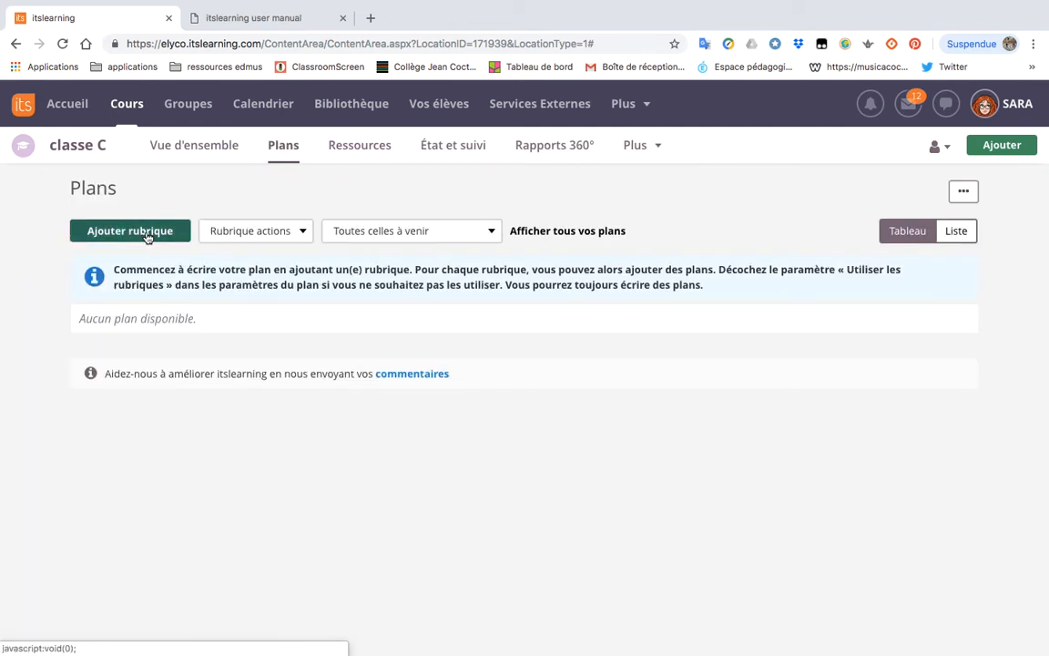
left_click(147, 233)
type("séquence ")
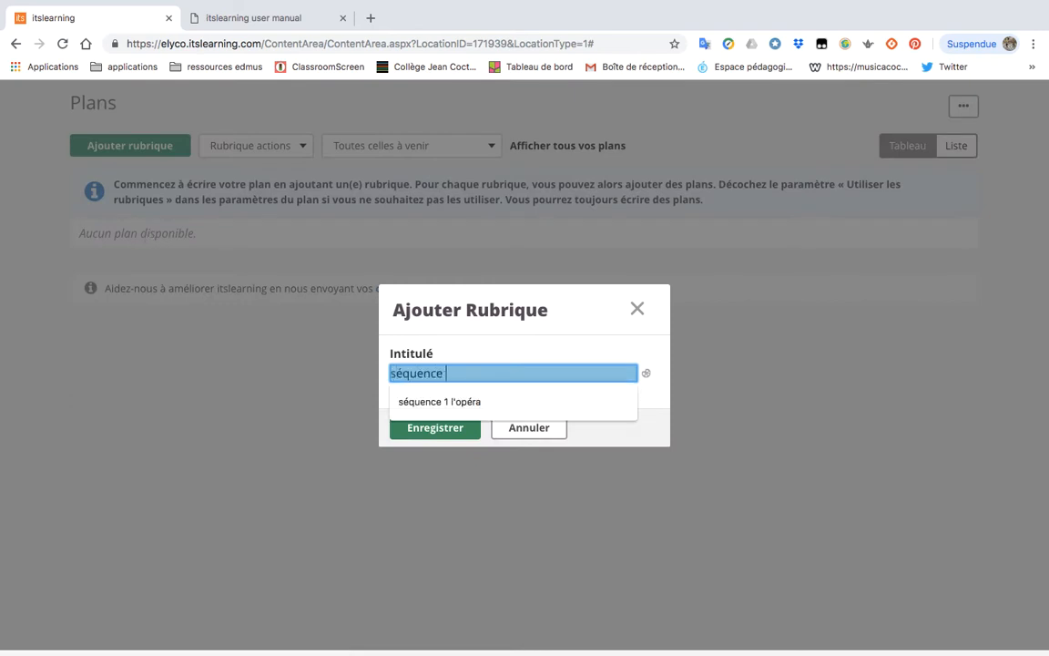
type("collaborer et différencier")
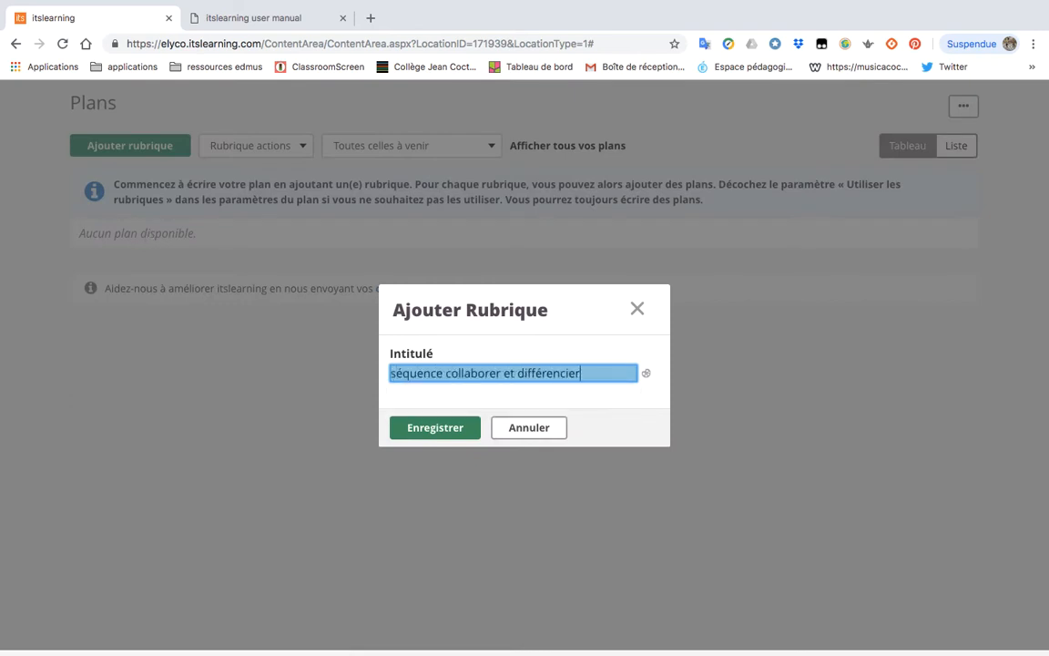
key("Return")
Name the section's first plan "activité affiche" and attach the course folders niveau 1, niveau 2 and niveau 3 to it.
left_click(183, 461)
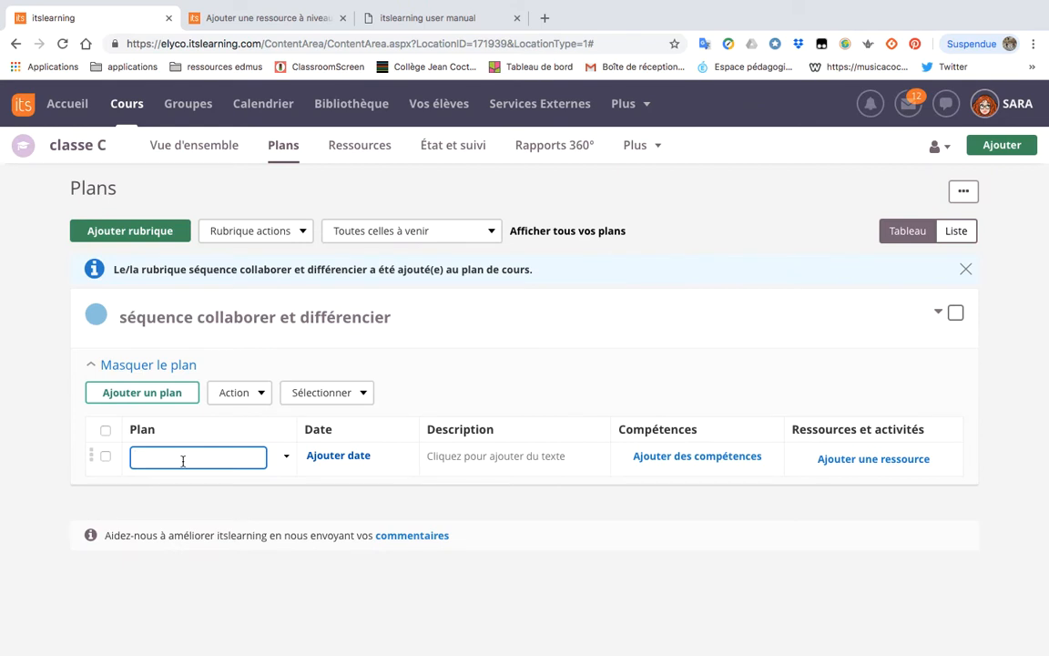
type("activité affiche")
left_click(897, 459)
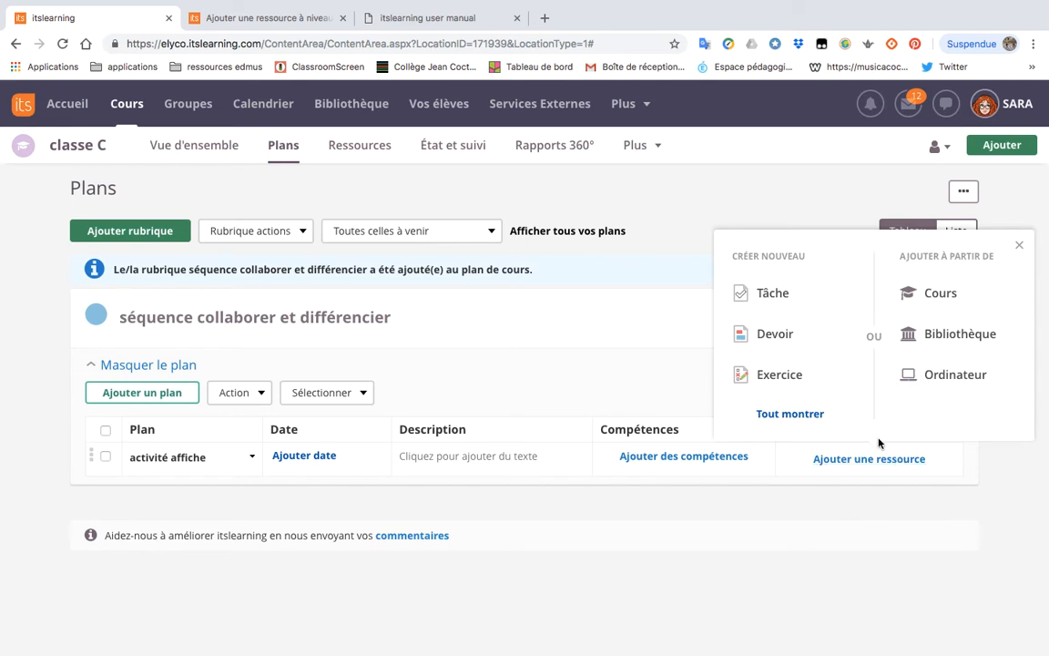
left_click(947, 296)
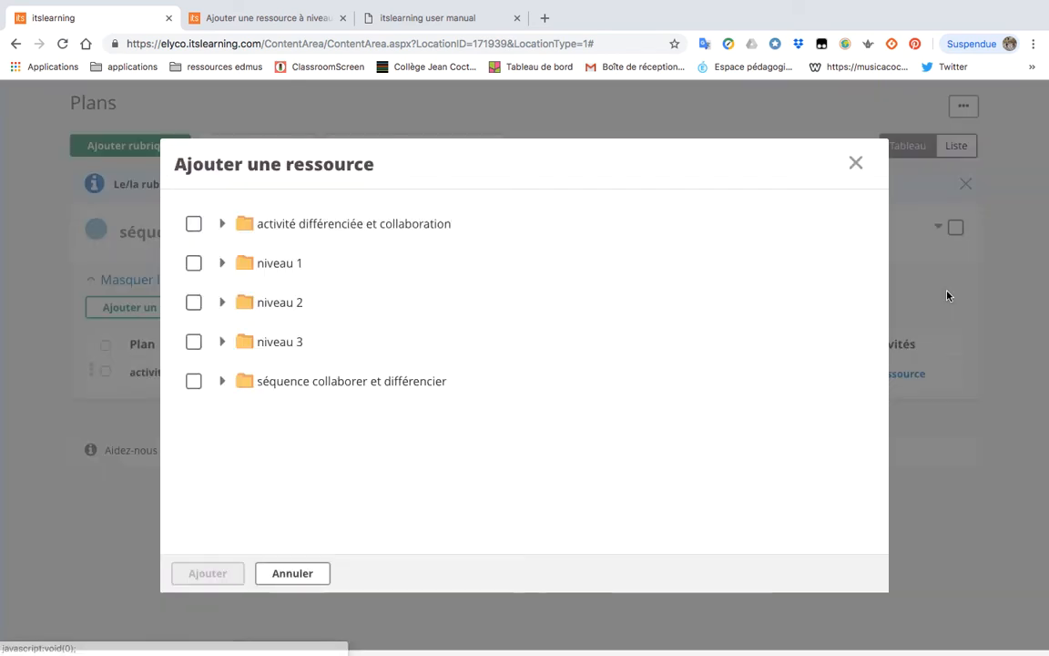
left_click(194, 263)
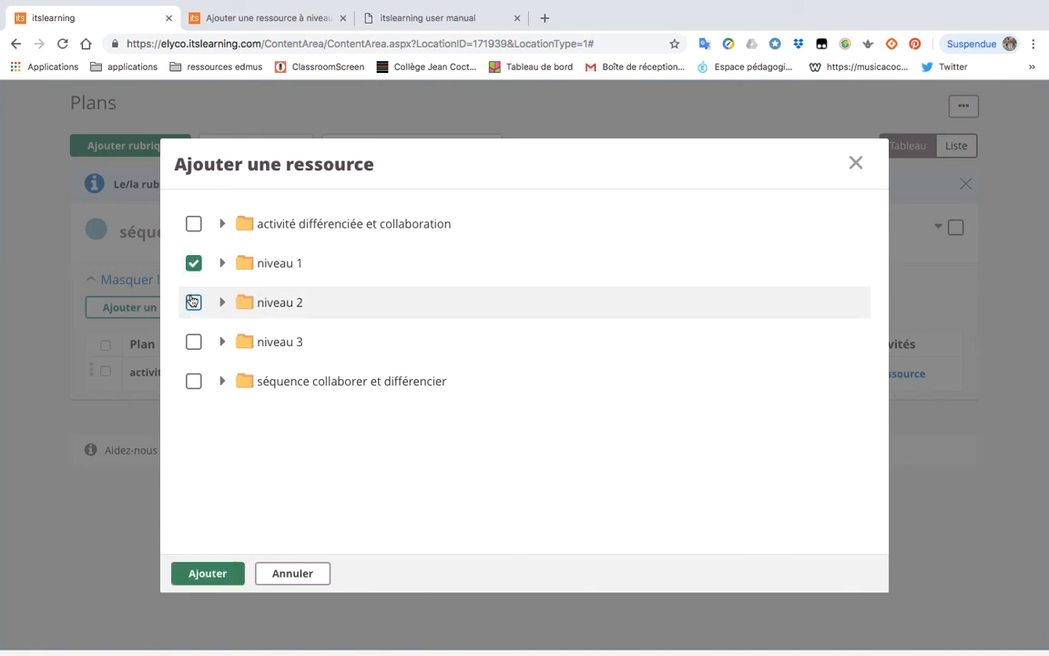
left_click(193, 302)
left_click(193, 341)
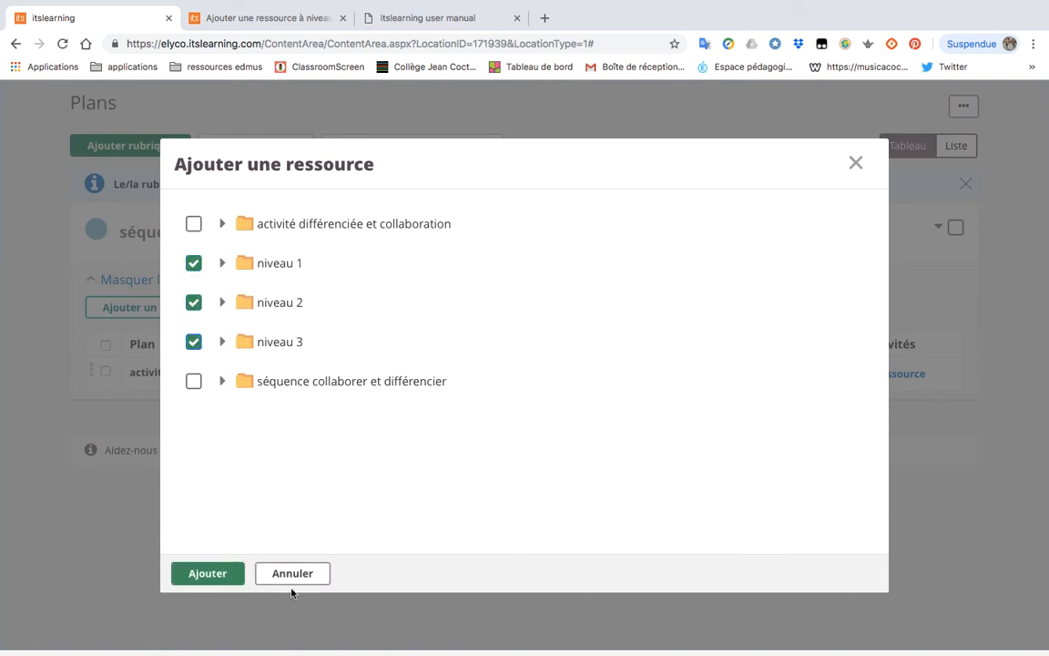
left_click(207, 574)
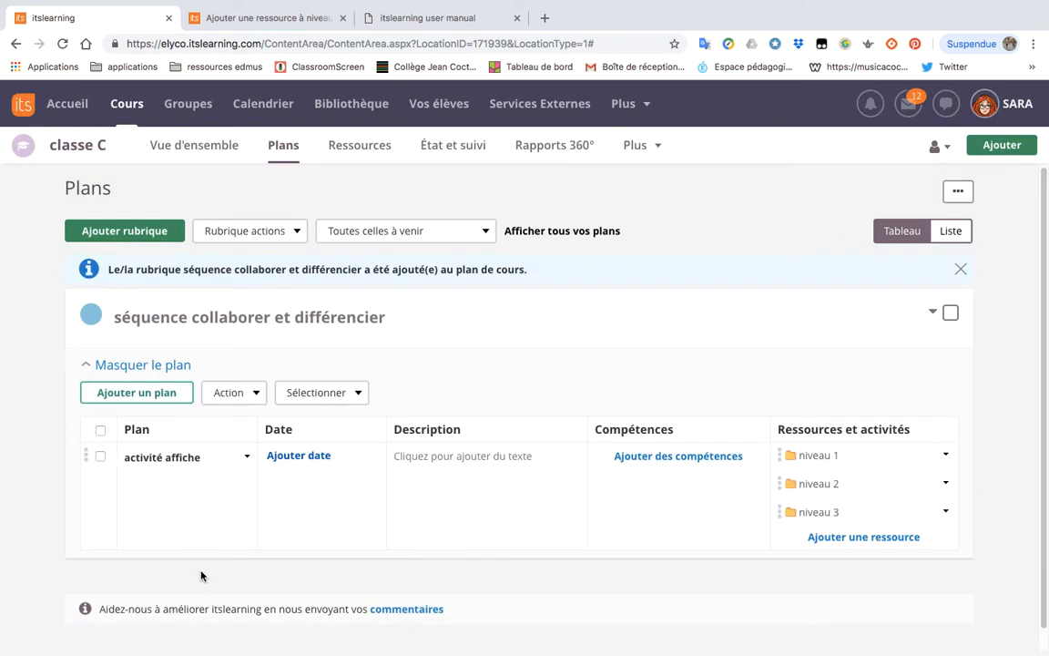
Add a plan named "affiche niveau 1" to the section and attach the course folder niveau 1 to it.
left_click(154, 395)
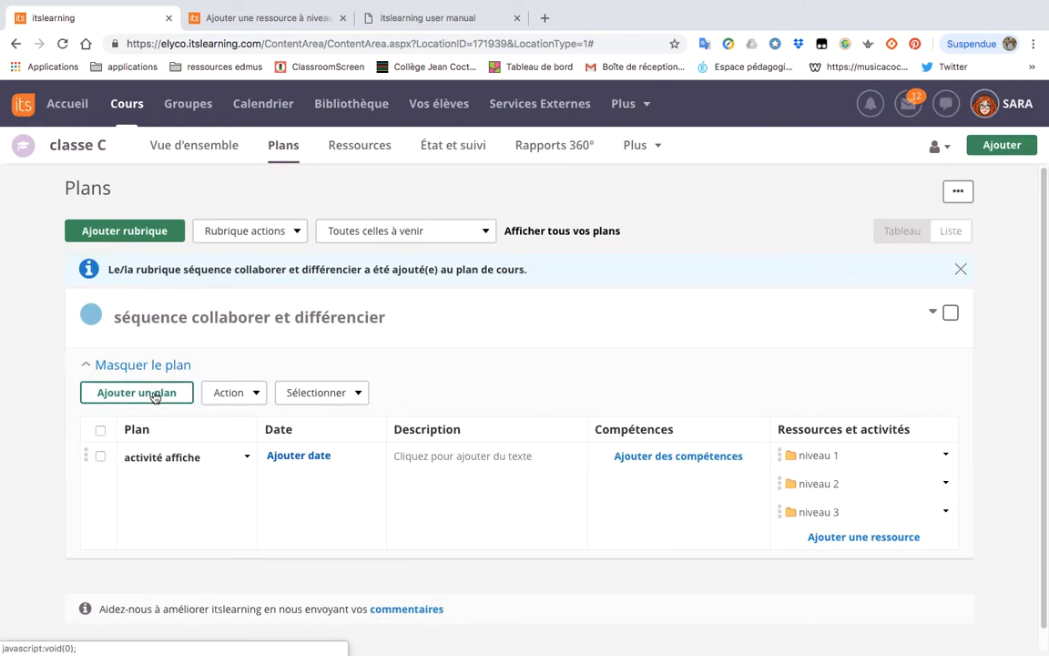
left_click(151, 512)
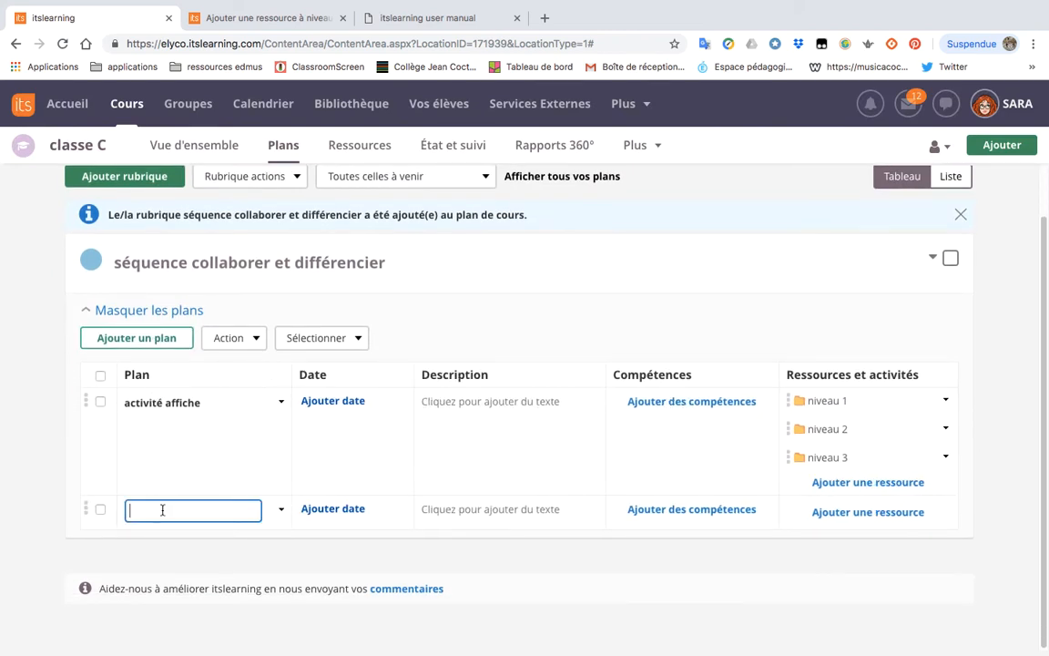
type("affiche niveau 1")
left_click(854, 514)
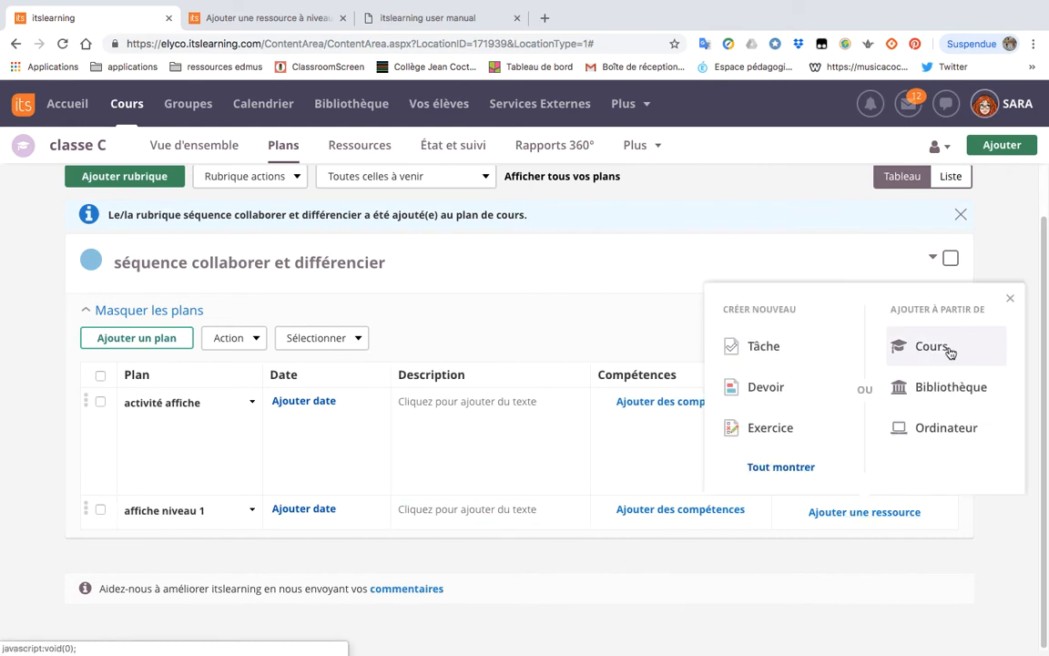
left_click(854, 314)
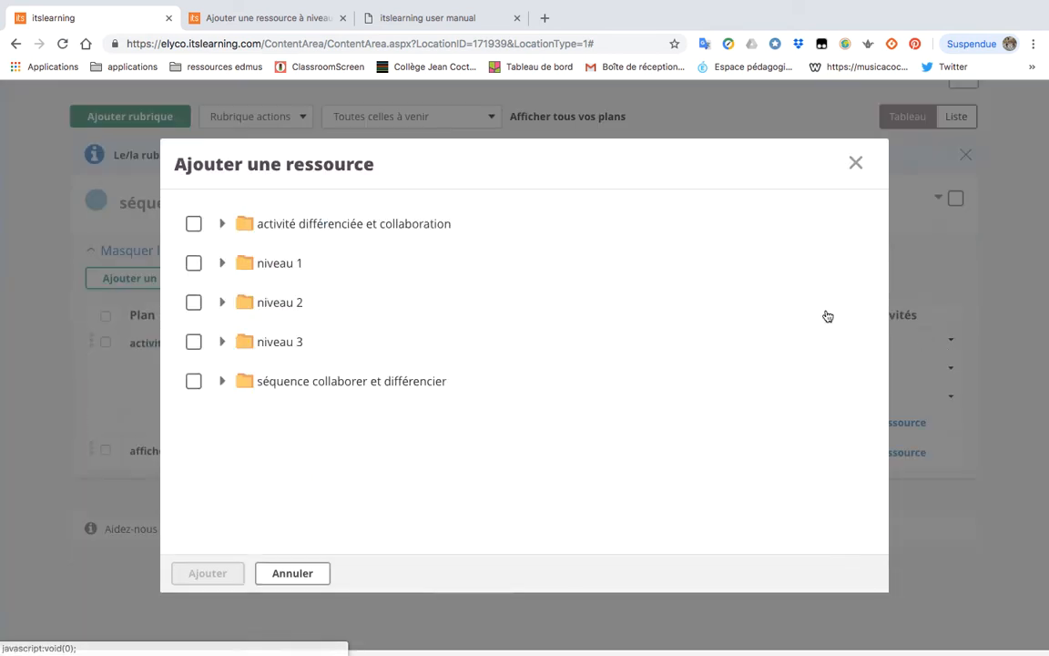
left_click(191, 263)
left_click(210, 581)
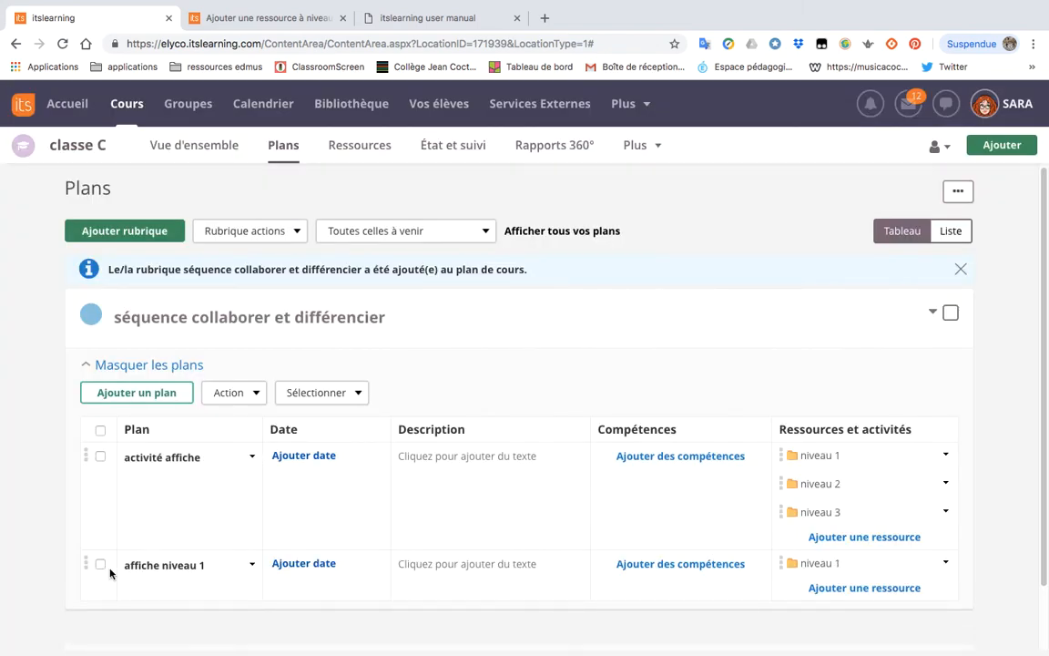
Add a plan named "affiche niveau 2" to the section and attach the course folder niveau 2 to it.
left_click(144, 392)
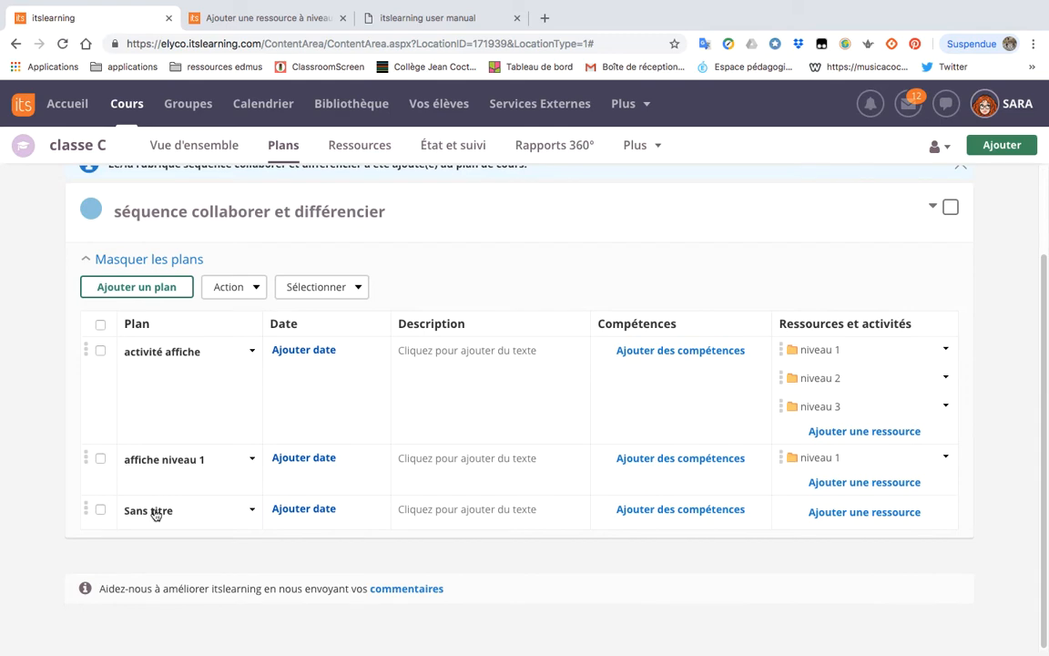
left_click(155, 514)
type("affiche niveau 2")
left_click(864, 512)
left_click(913, 344)
left_click(193, 302)
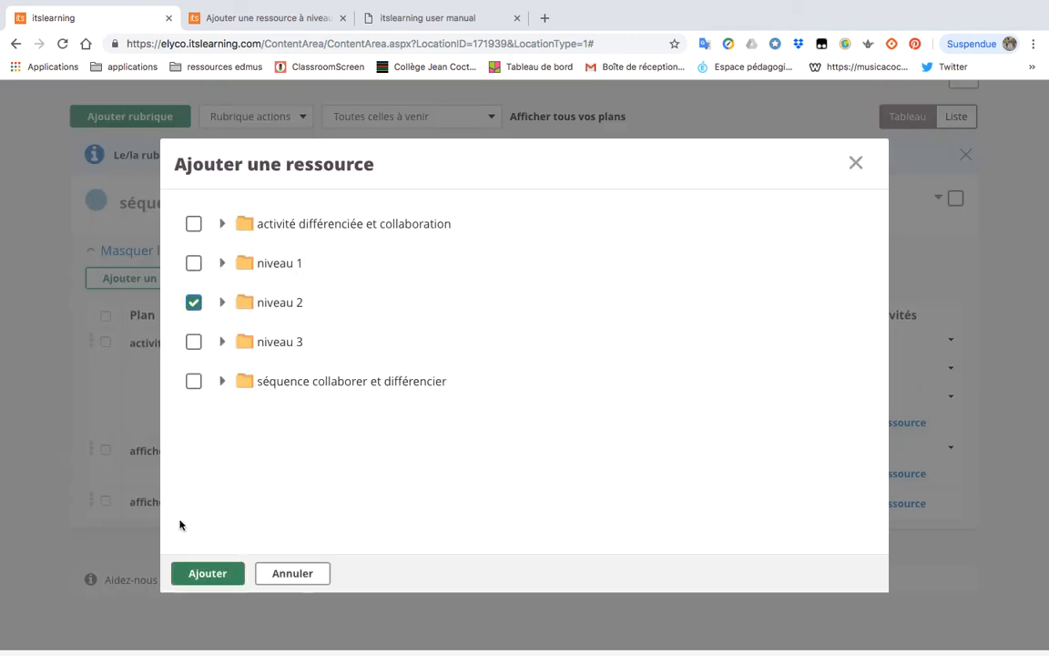
left_click(208, 573)
Add a plan named "affiche niveau 3" to the section and attach the course folder niveau 3 to it.
left_click(136, 321)
left_click(155, 510)
type("affiche niveau 3")
left_click(908, 518)
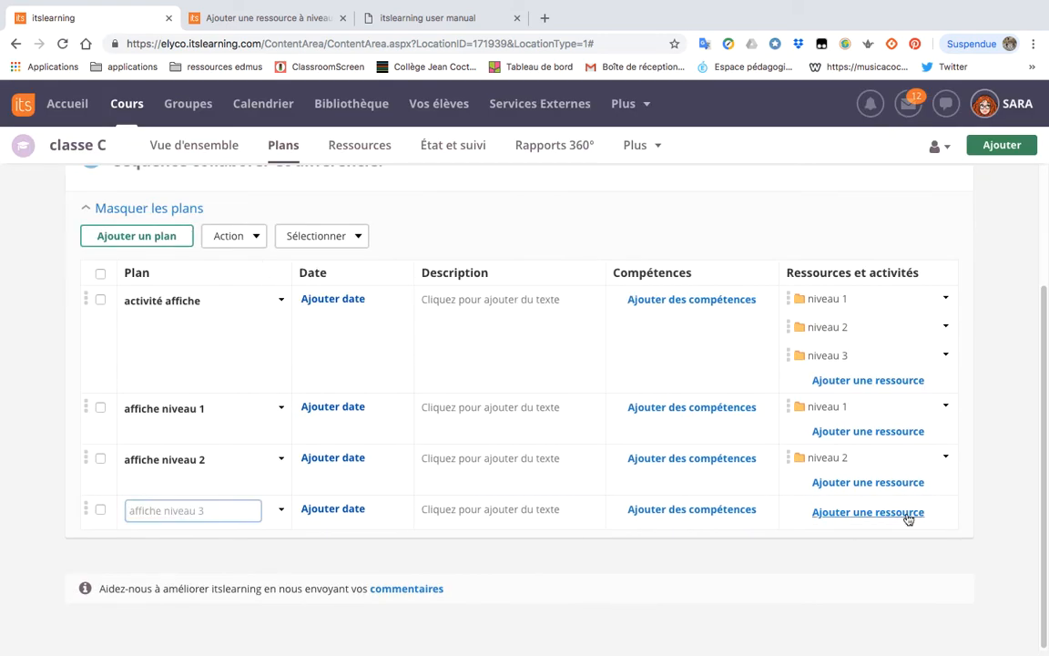
left_click(191, 341)
left_click(208, 573)
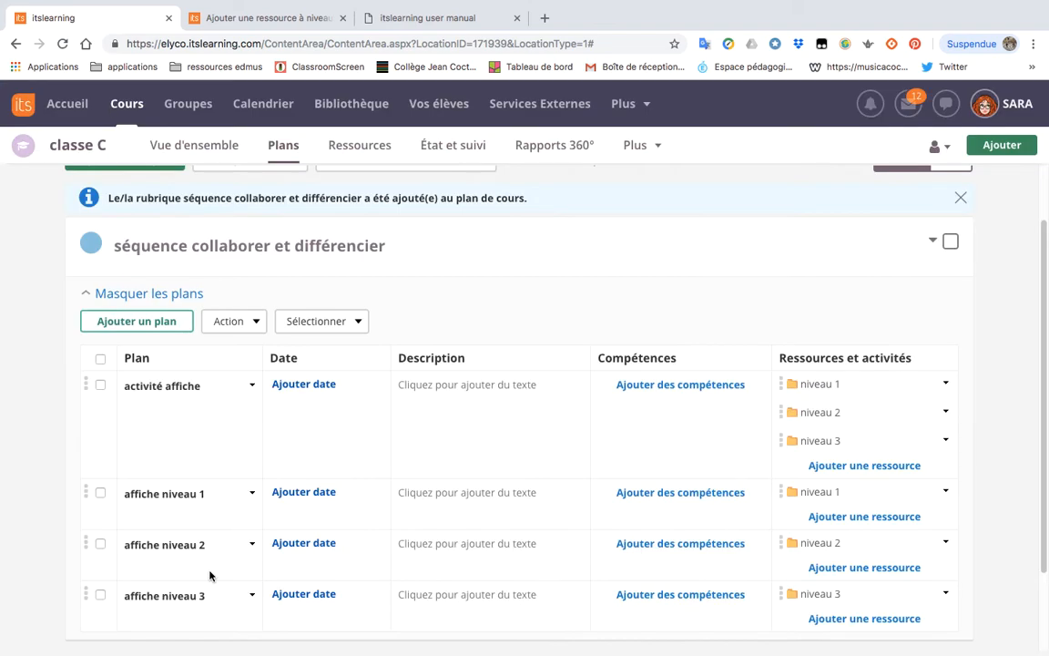
Create a new Word document in the niveau 1 resource folder and name it "niveau 1 affiche".
left_click(364, 155)
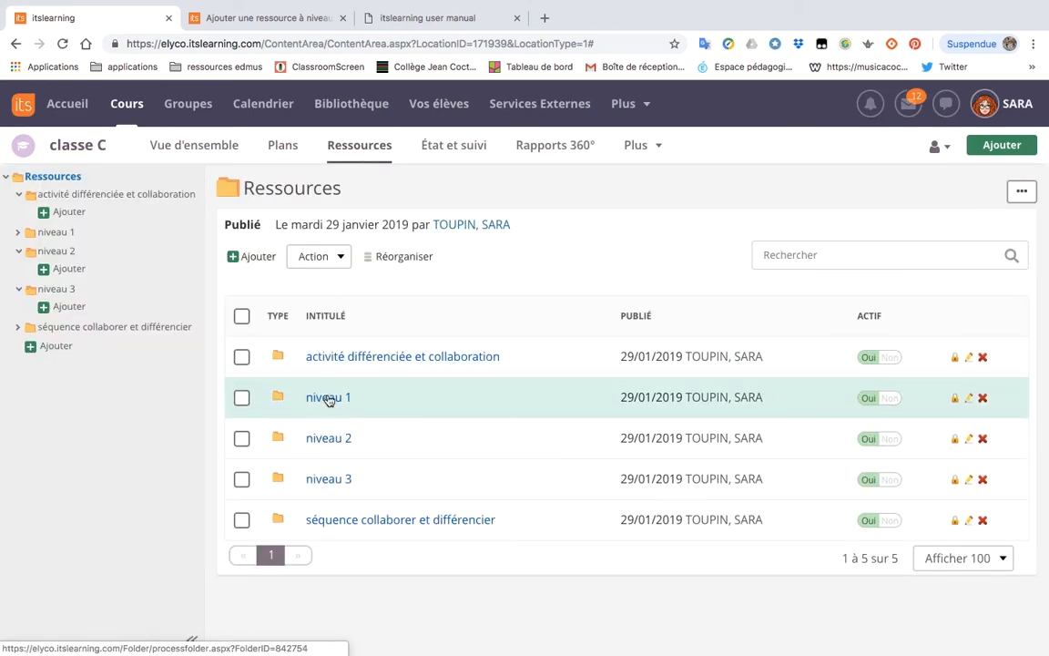
left_click(329, 398)
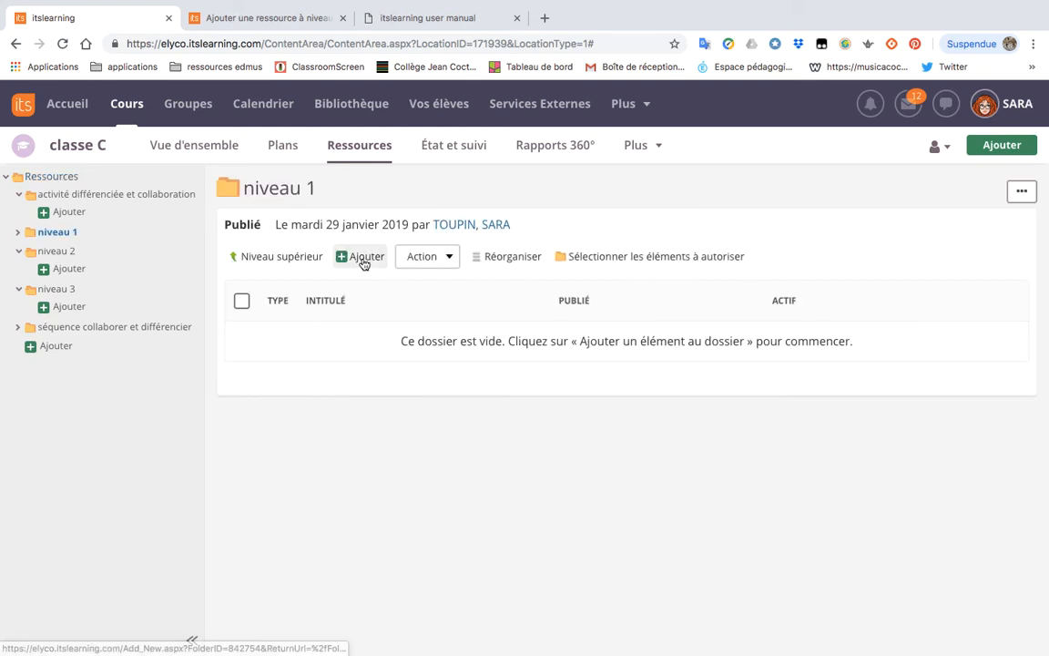
left_click(362, 257)
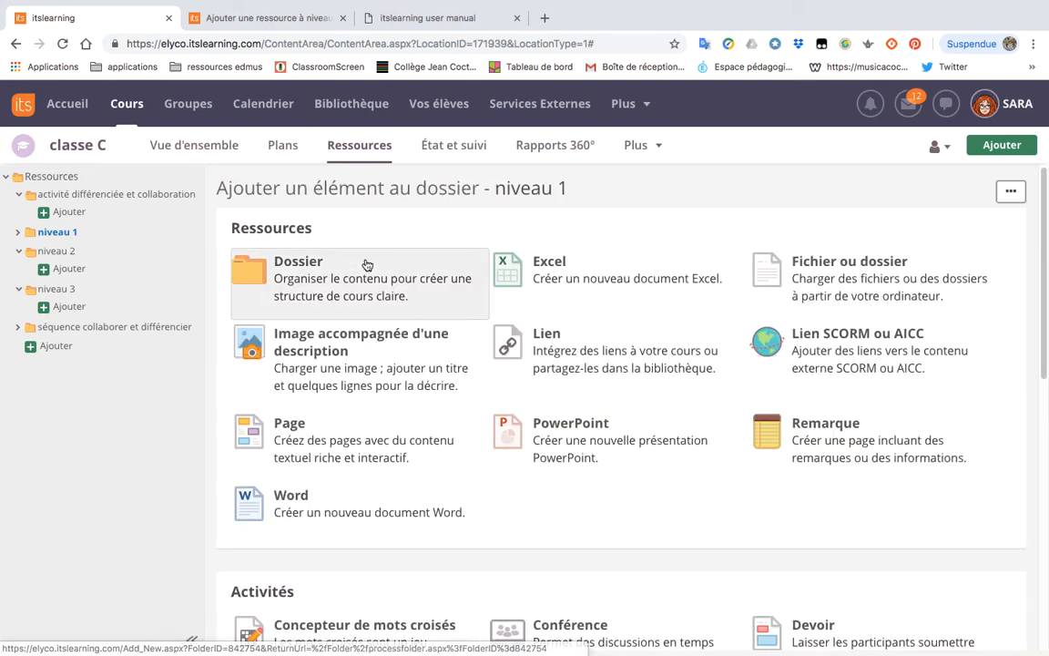
left_click(288, 515)
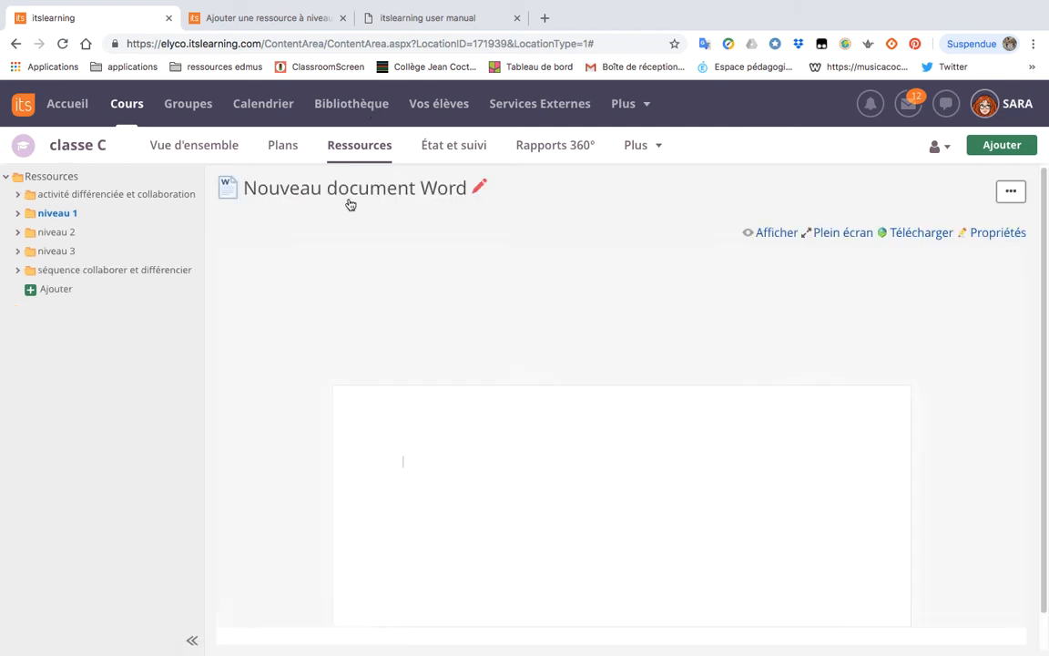
left_click(464, 190)
type("nive")
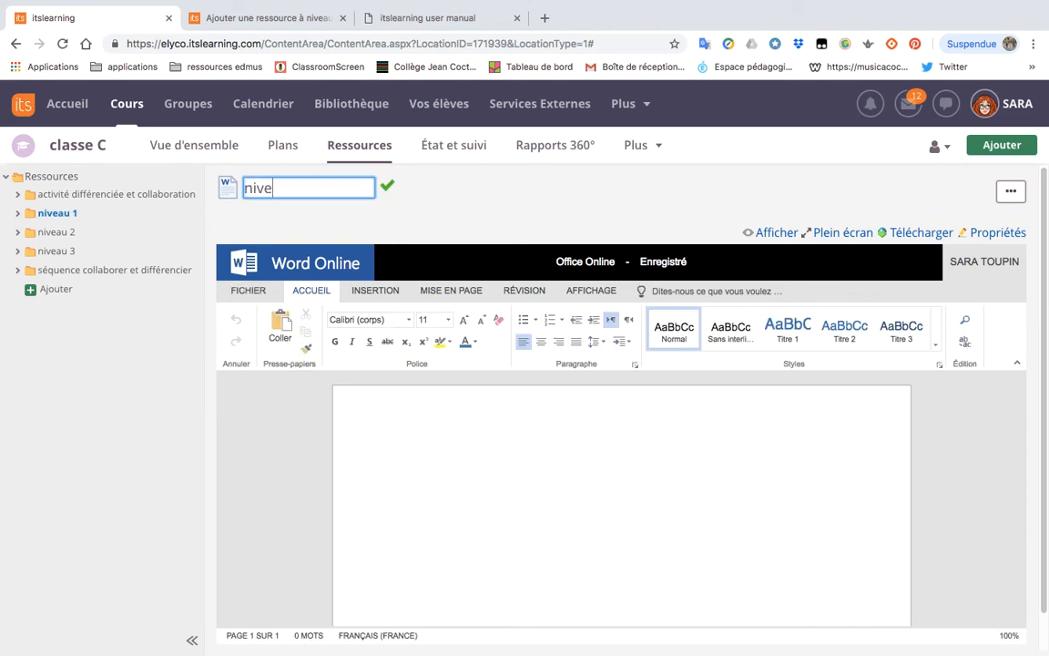
type("au 1 affiche")
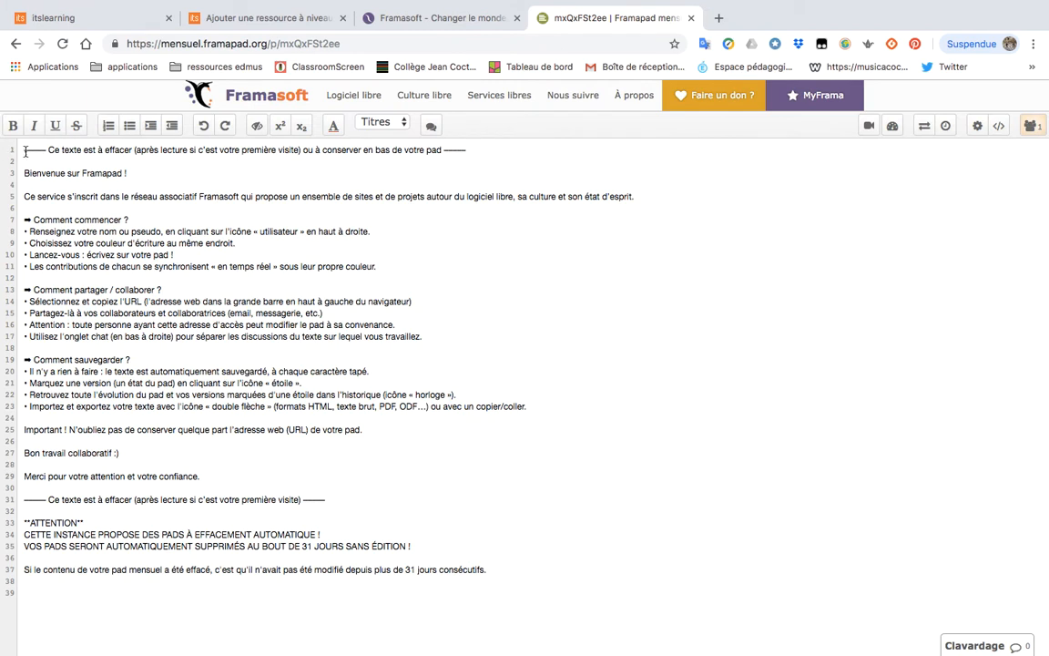
On the new Framapad, delete all the default welcome text and copy the pad's share link.
left_click_drag(25, 152, 722, 645)
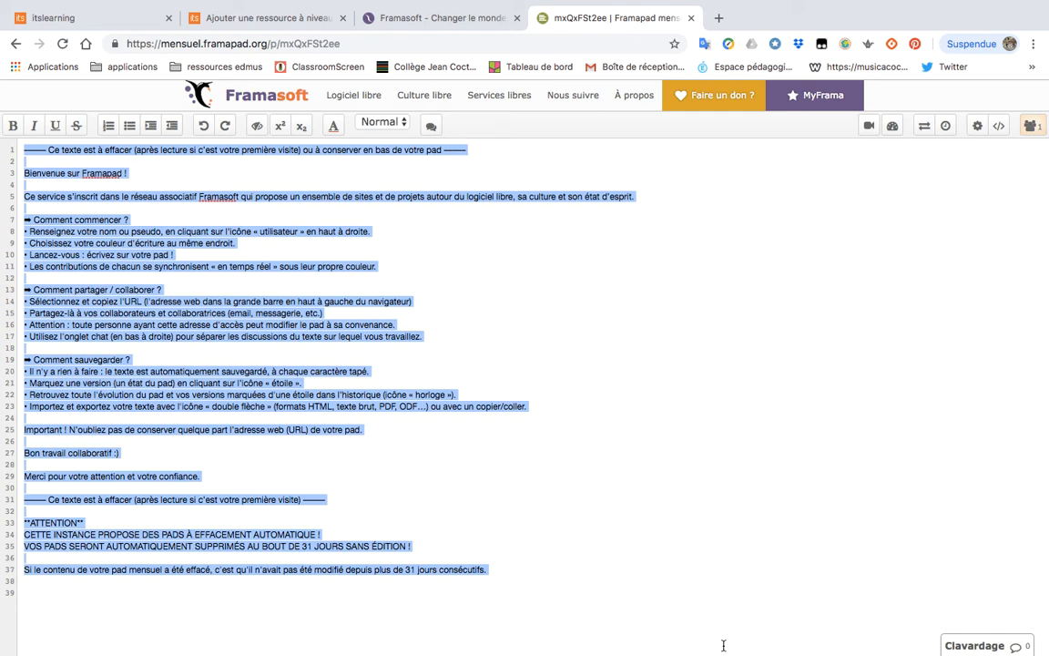
key("BackSpace")
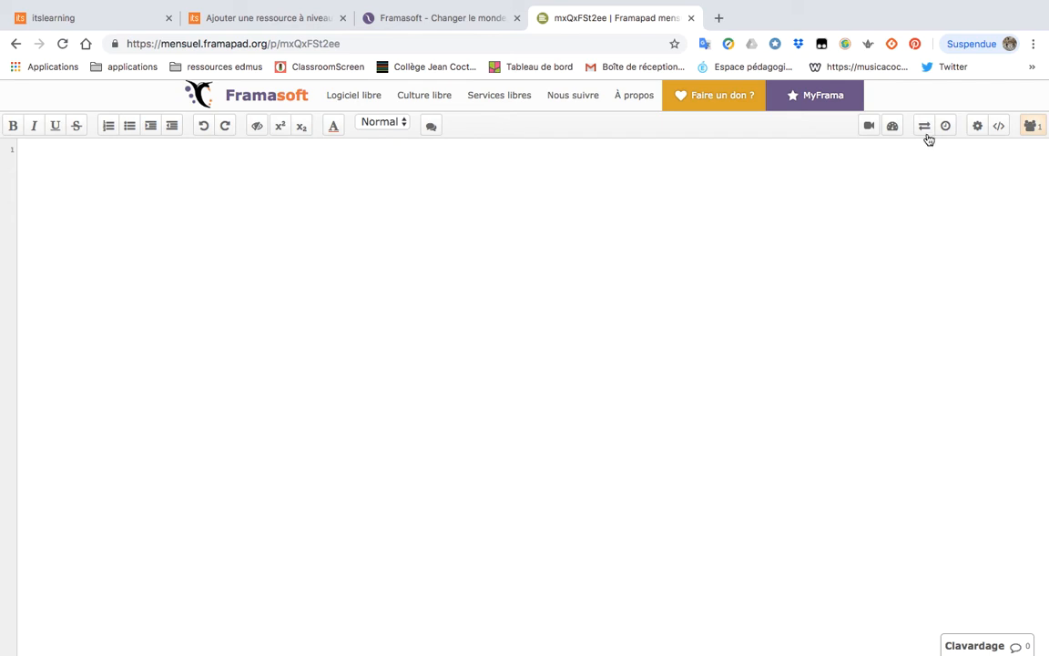
left_click(1002, 127)
key("super+c")
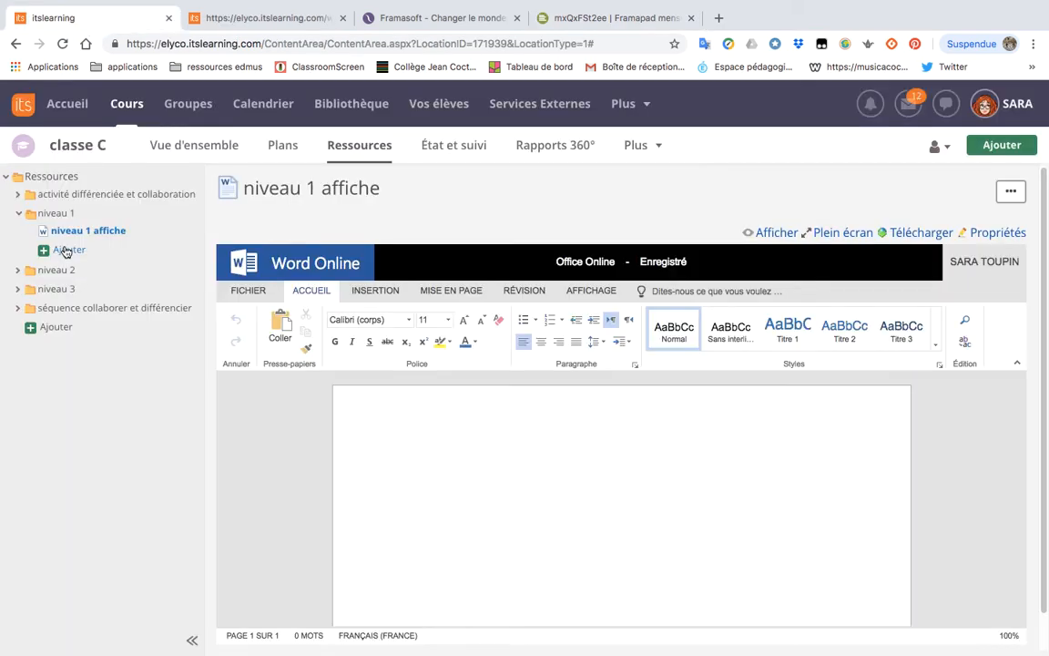
Back in itslearning, add a SCORM or AICC link titled "brouillon groupe 1" to niveau 1, using the copied Framapad URL, and save it.
left_click(67, 251)
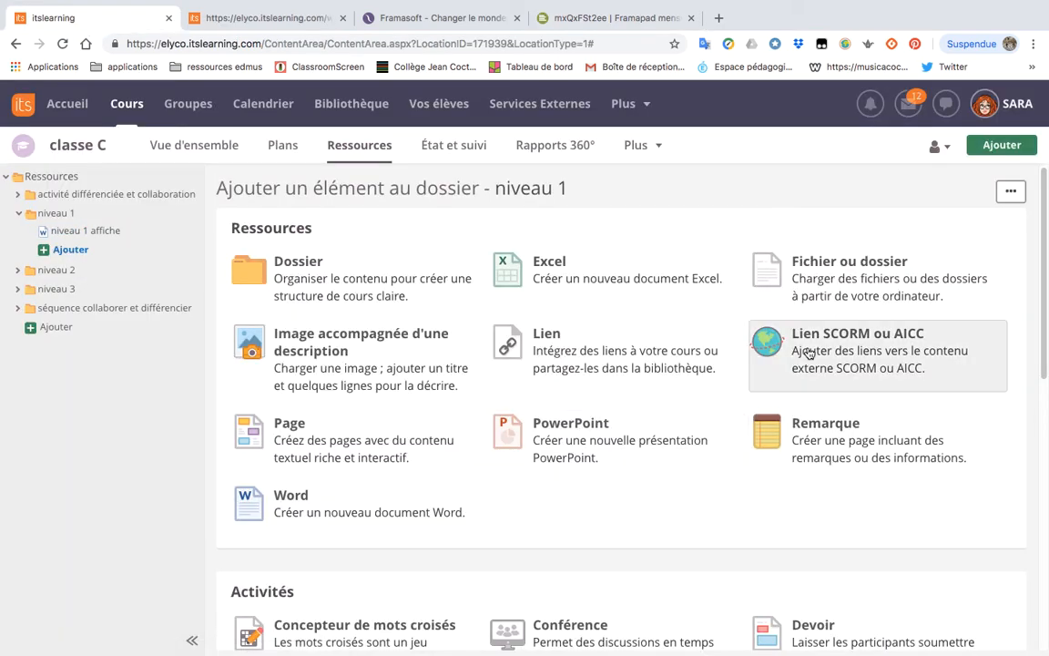
left_click(809, 354)
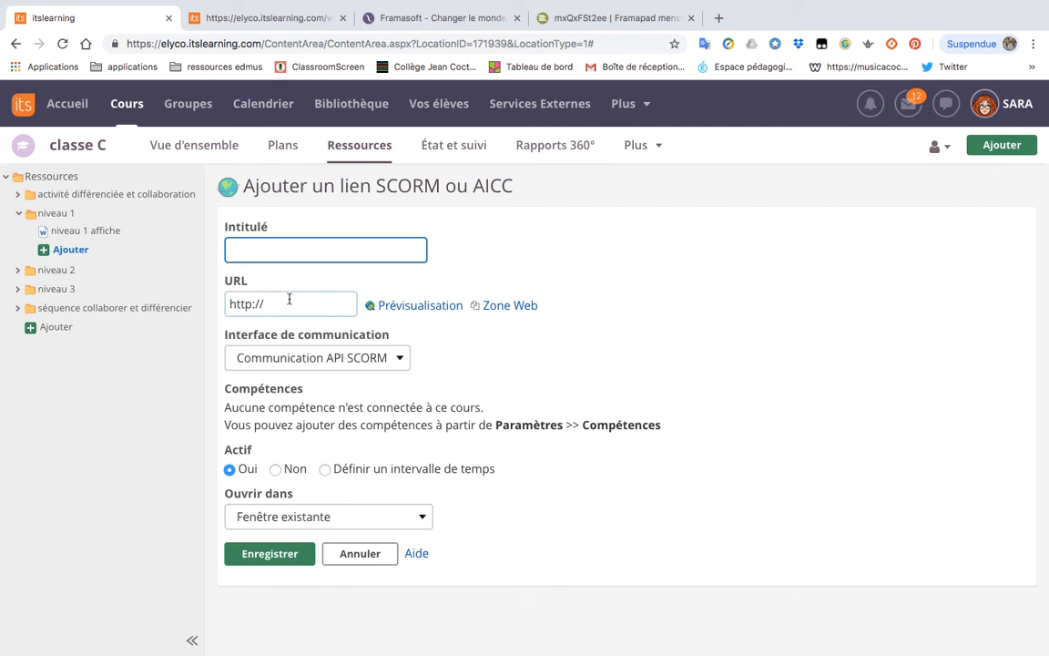
left_click_drag(287, 300, 202, 298)
key("super+v")
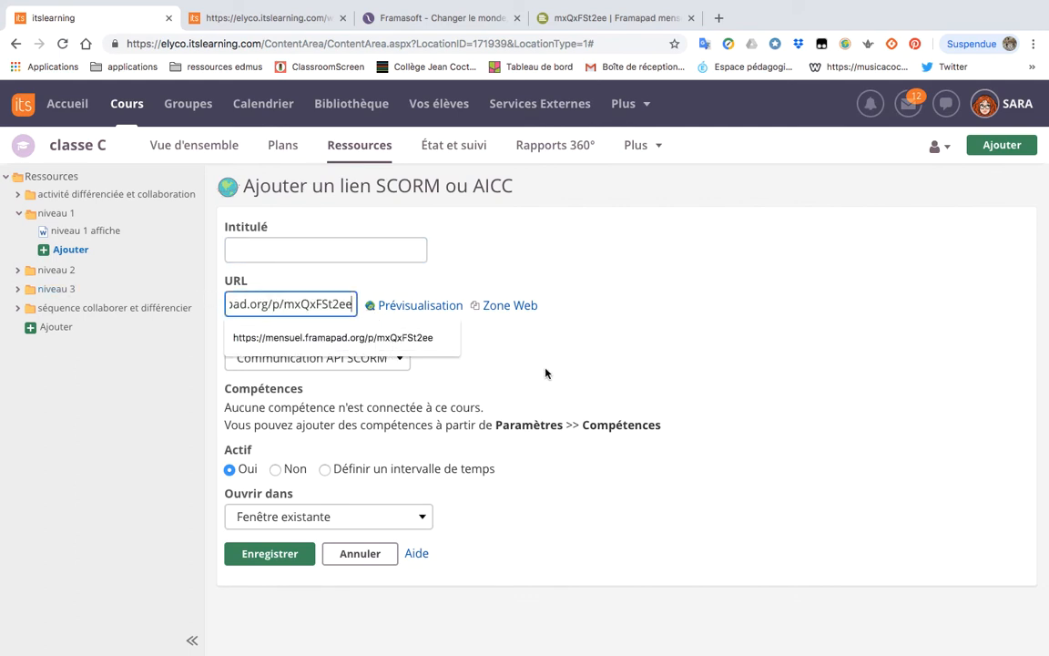
left_click(334, 251)
type("b")
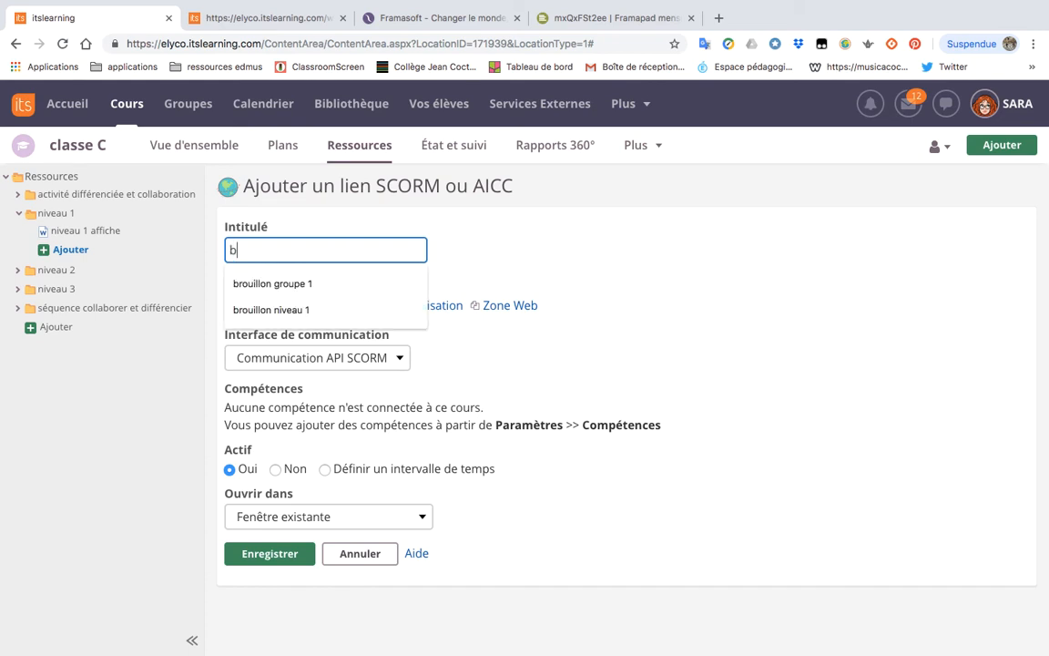
type("rouillo")
type("n groupe 1")
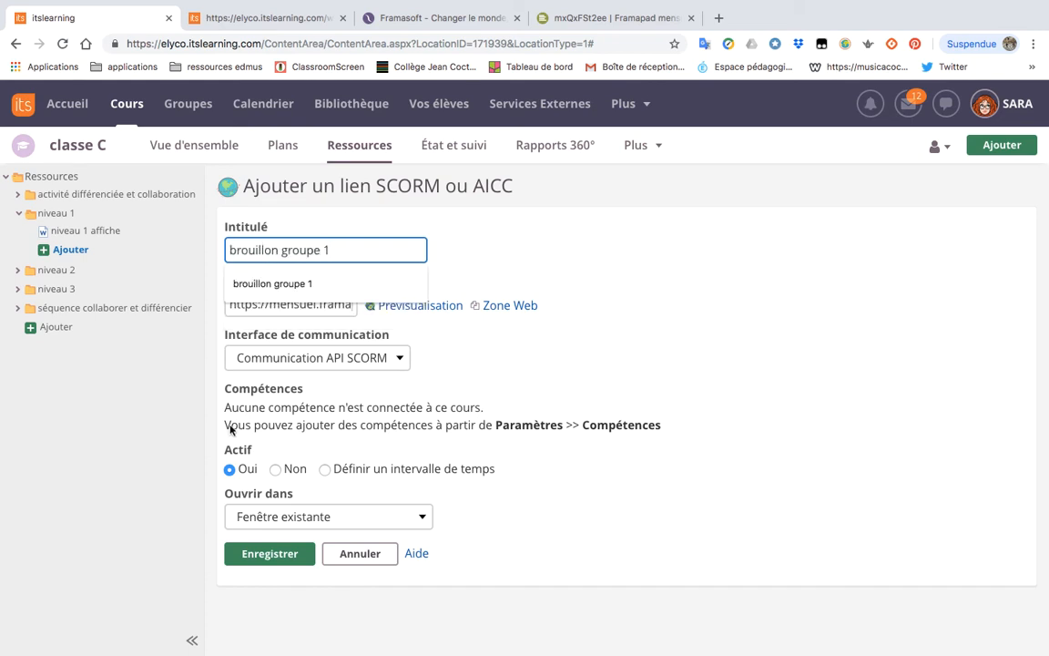
left_click(242, 553)
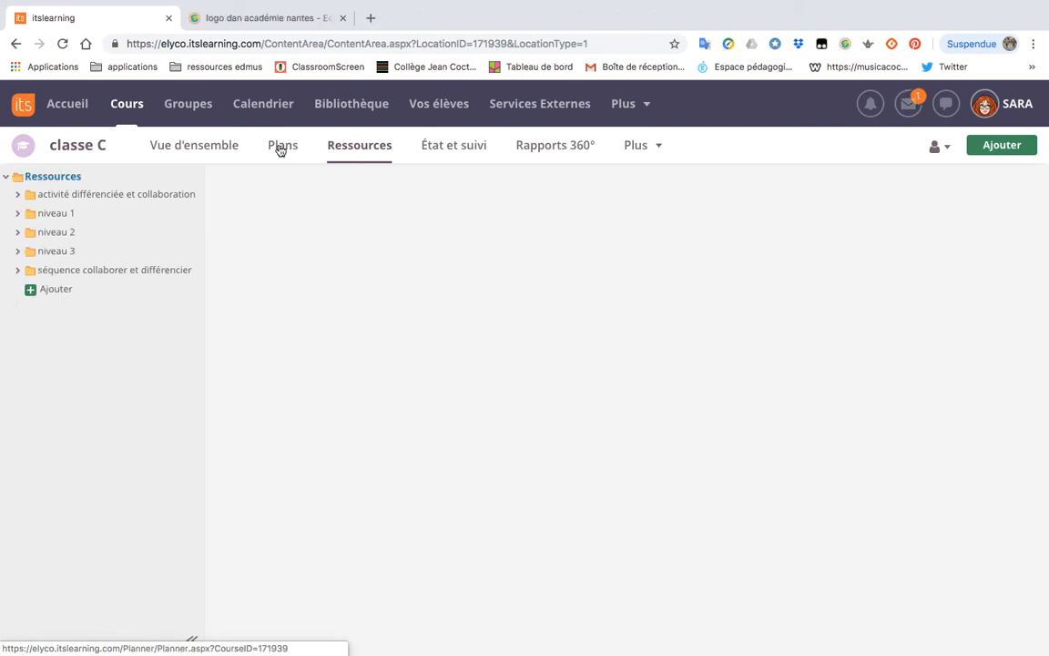
Create a new task titled "affiche à construire" as a resource of the course plan "activité affiche".
left_click(280, 147)
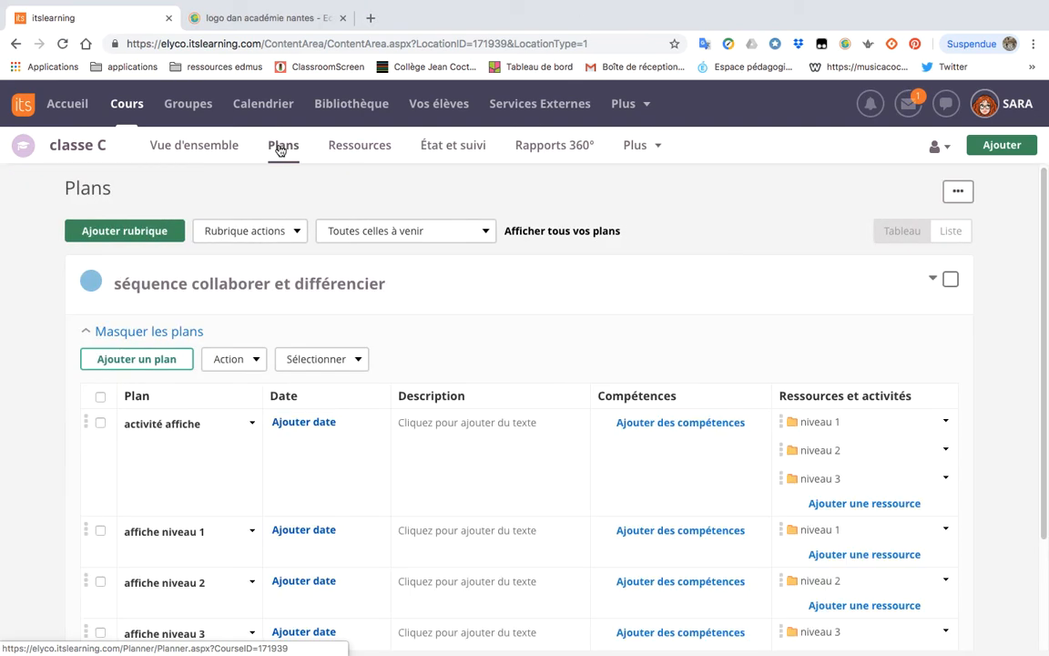
left_click(899, 505)
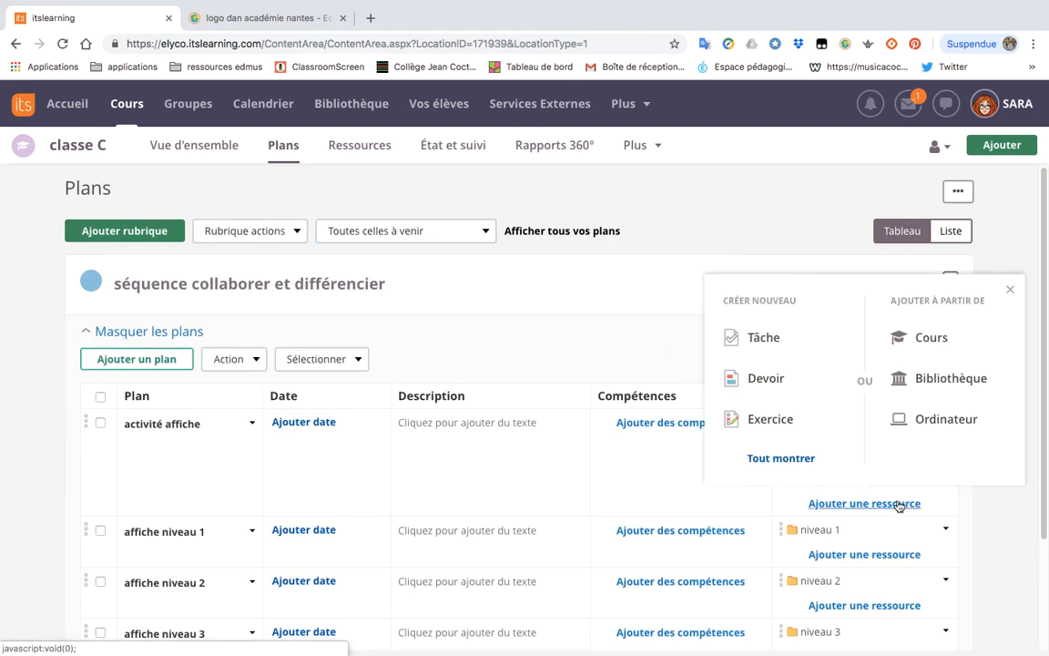
left_click(763, 339)
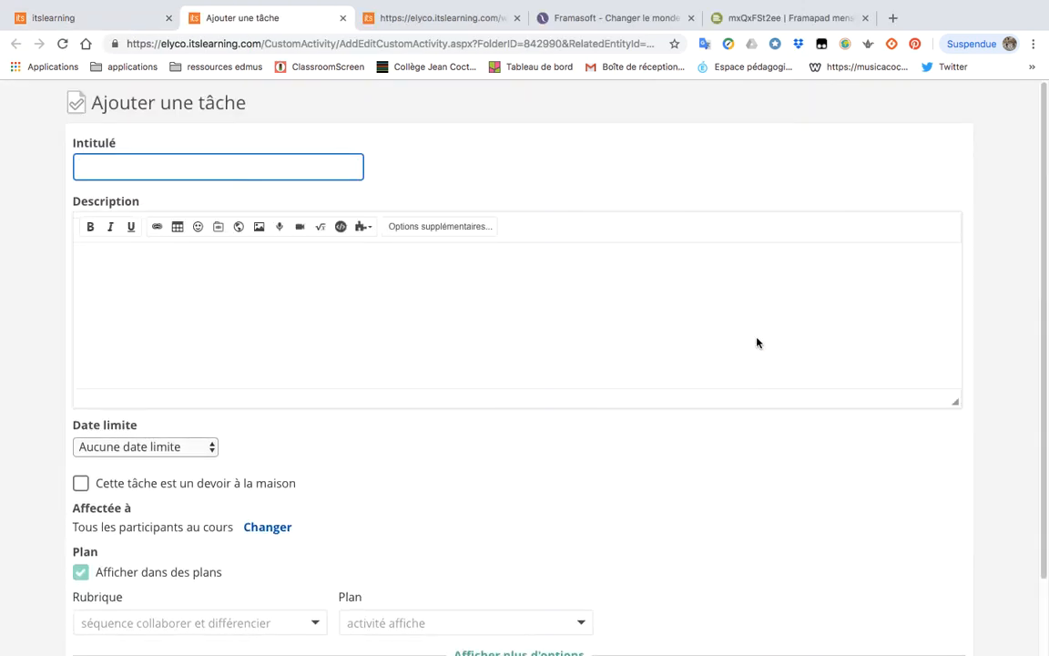
type("affiche à construire")
Enter description "Construisez une affiche dans le document word, auparavant travaillez par groupe au brouillon sur le framapad. Servez vous des documents mis à dispositions dans votre dossier.".
left_click(682, 326)
type("Construisez une affiche dans l")
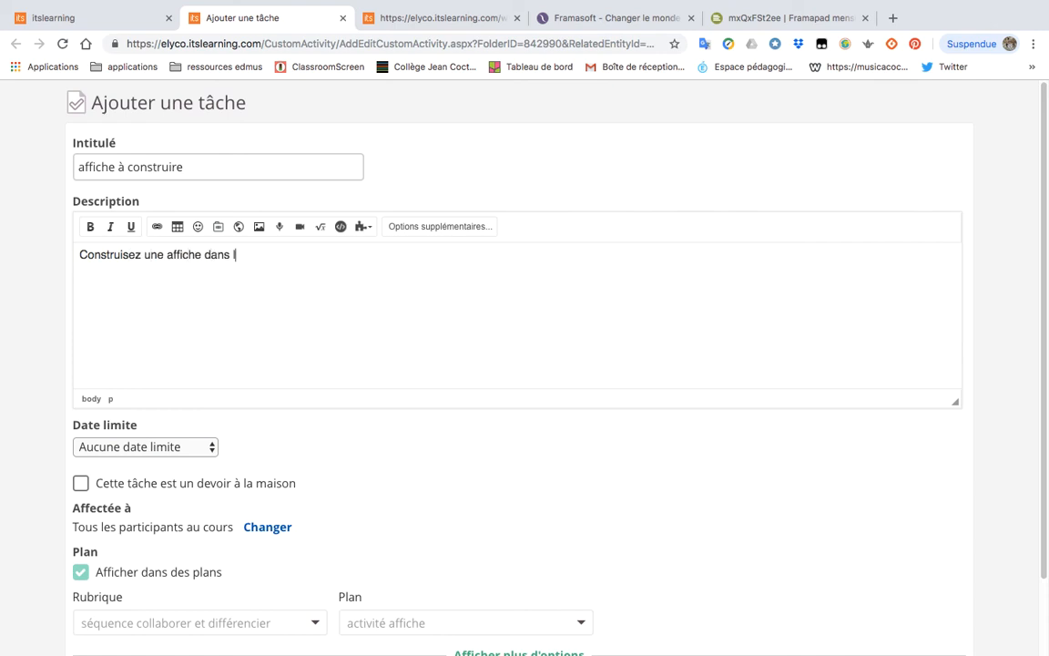
type("e document word, auparavant travaille")
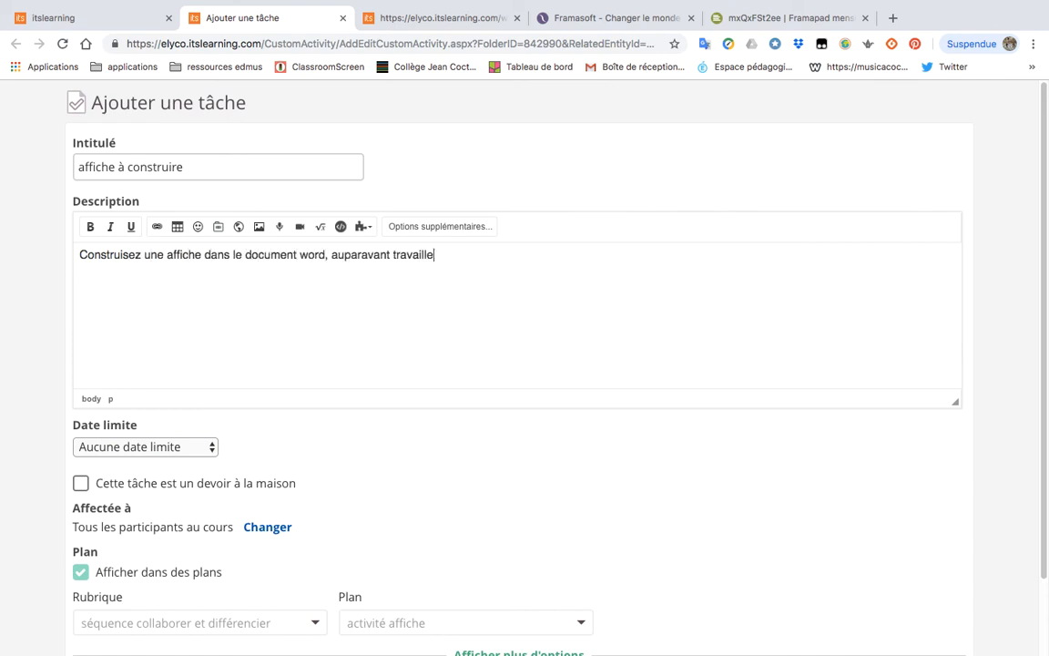
type("z par groupe au brouillon sur le framapad")
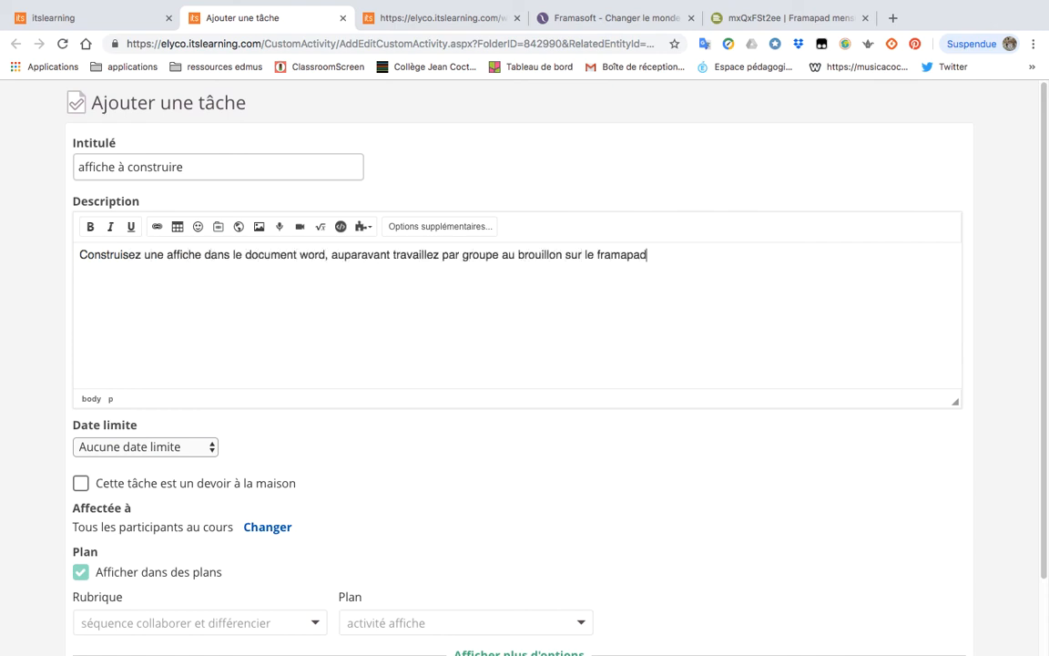
type(".")
key("Return")
type("Servez vous des documents mis à disposi")
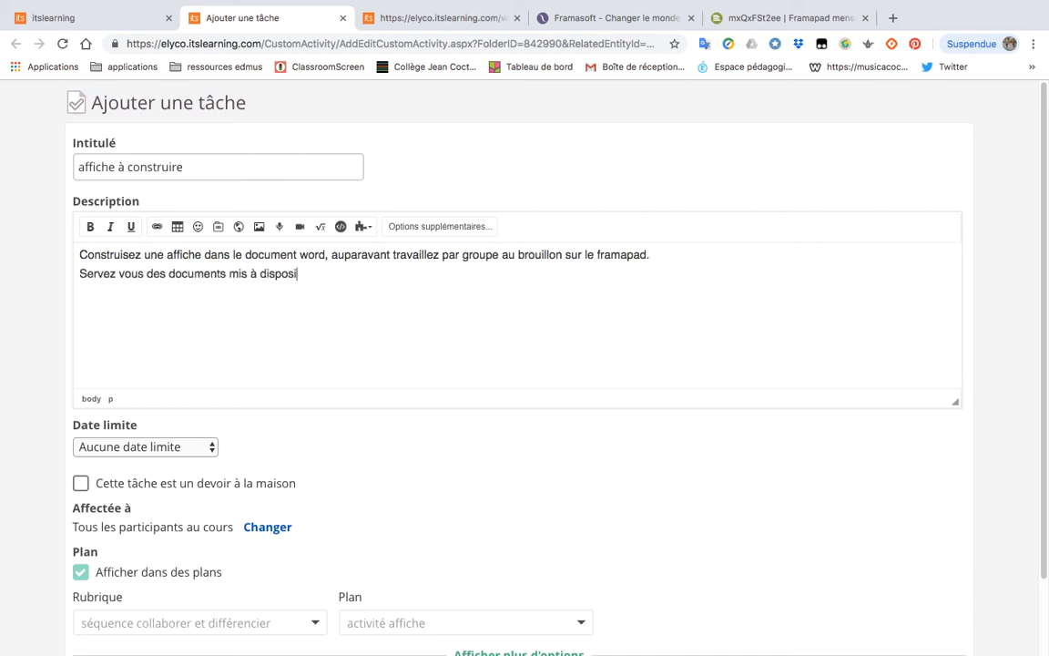
type("tions dans votre dossier.")
Set the task's deadline to the end of the day on 01/02/2019, mark it as homework, and save it.
left_click(187, 447)
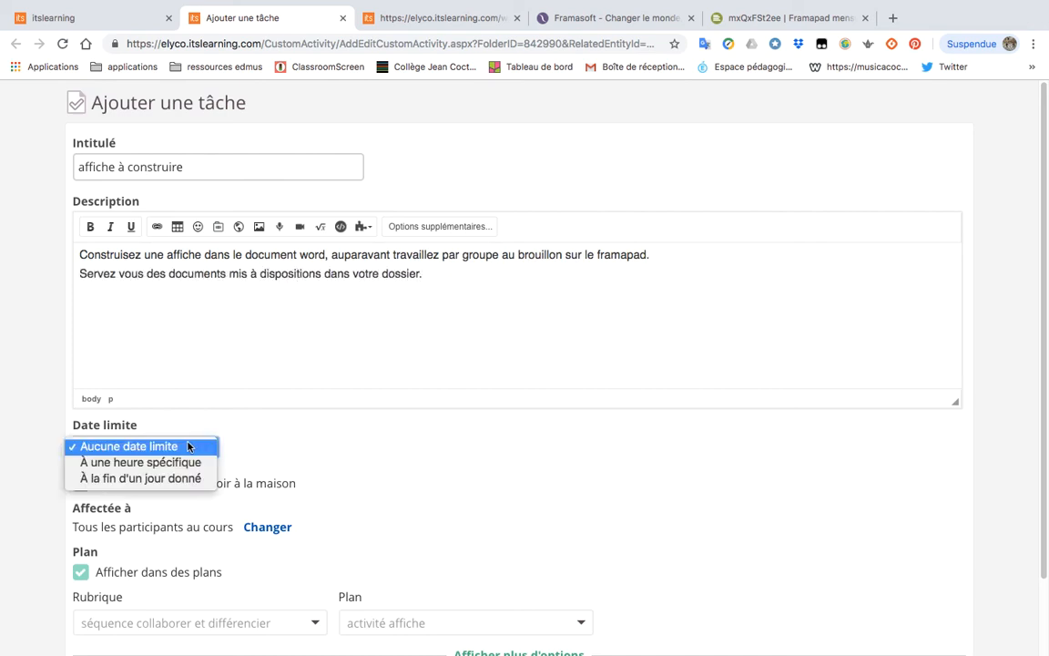
left_click(181, 481)
left_click(330, 453)
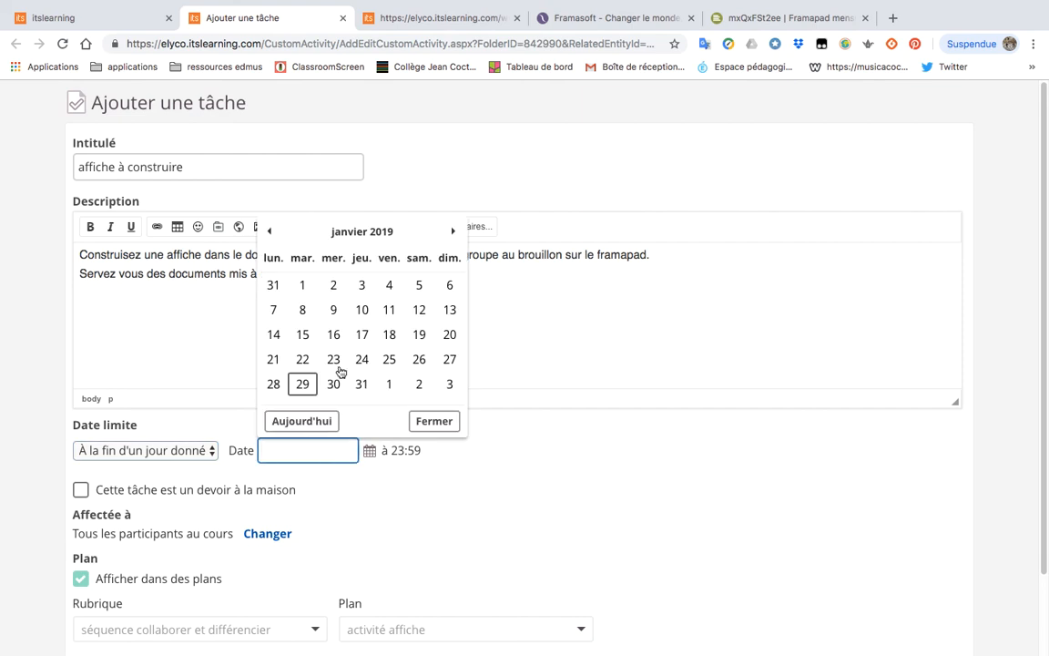
left_click(390, 385)
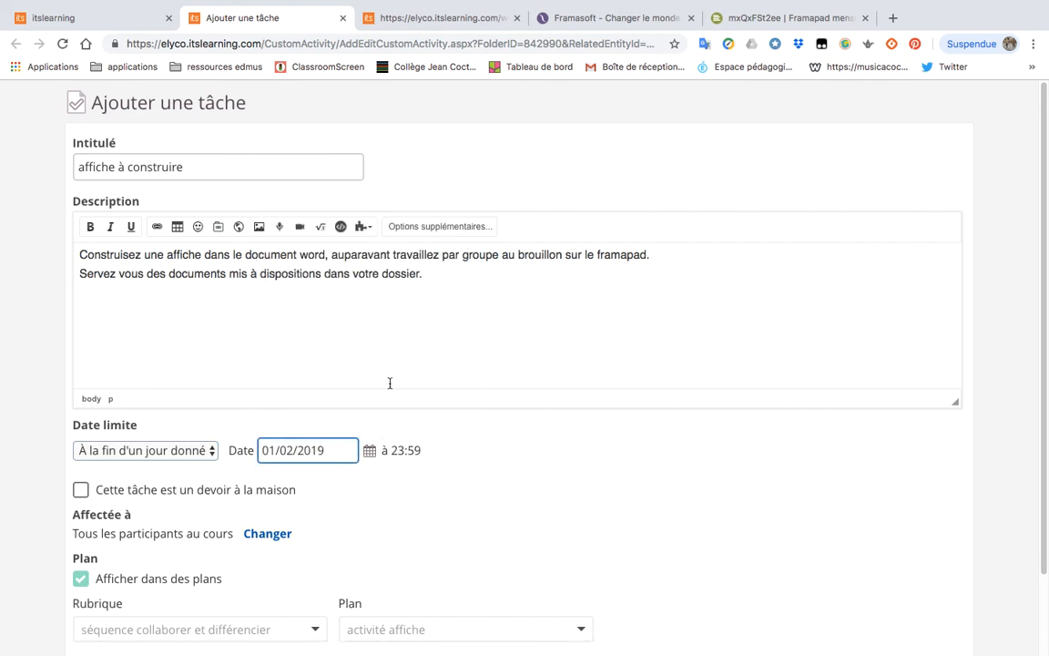
left_click(81, 490)
scroll(255, 483, "down", 1)
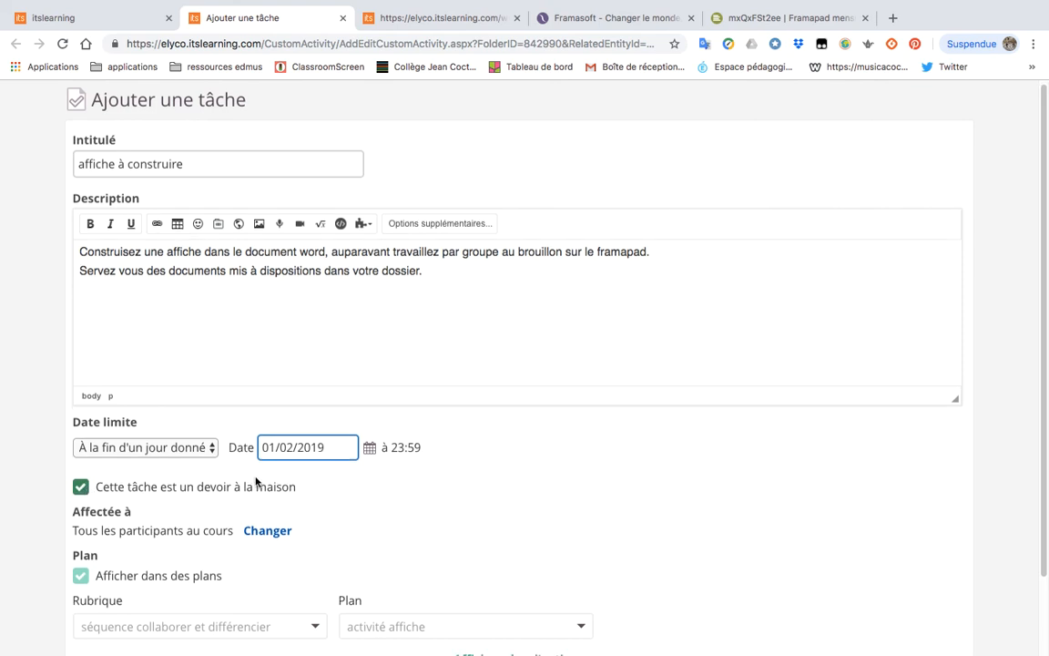
scroll(255, 483, "down", 1)
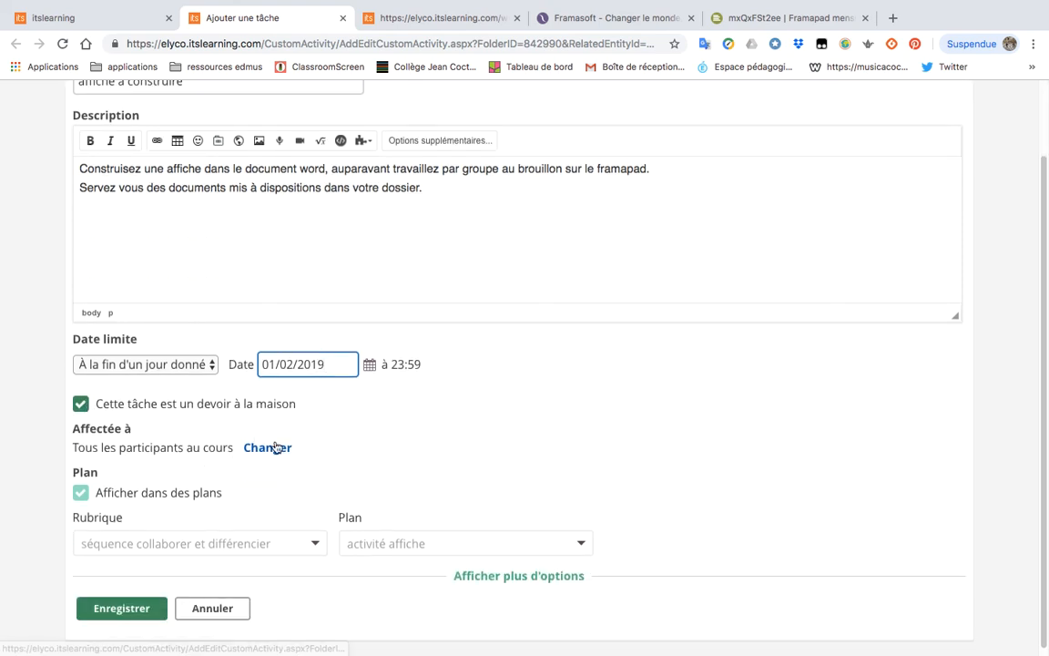
left_click(141, 620)
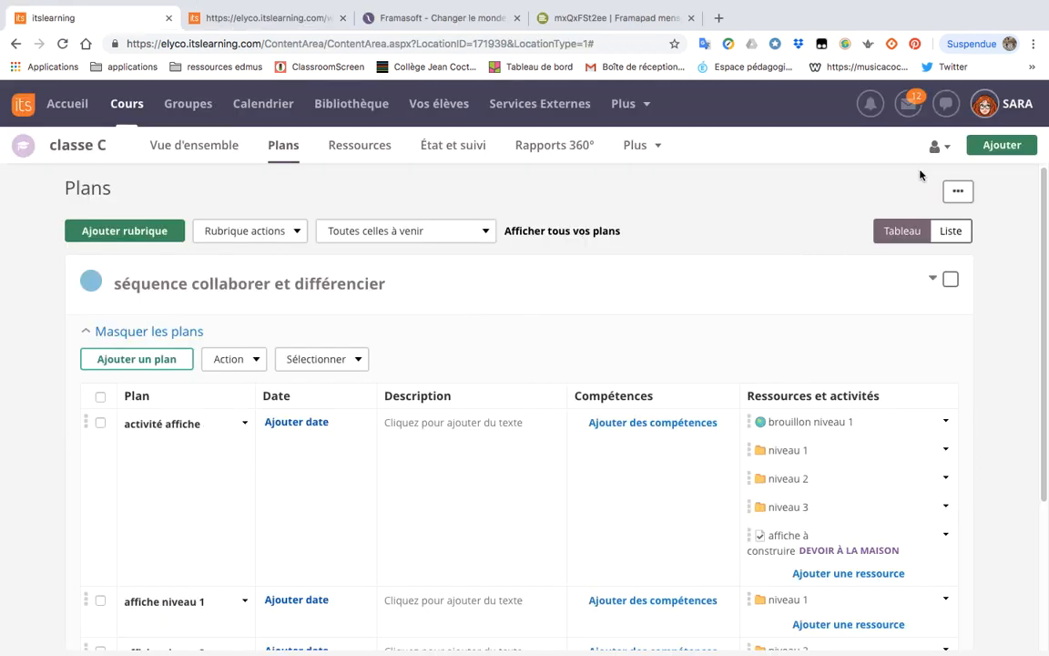
Display the classe C course as the Elève role.
left_click(939, 146)
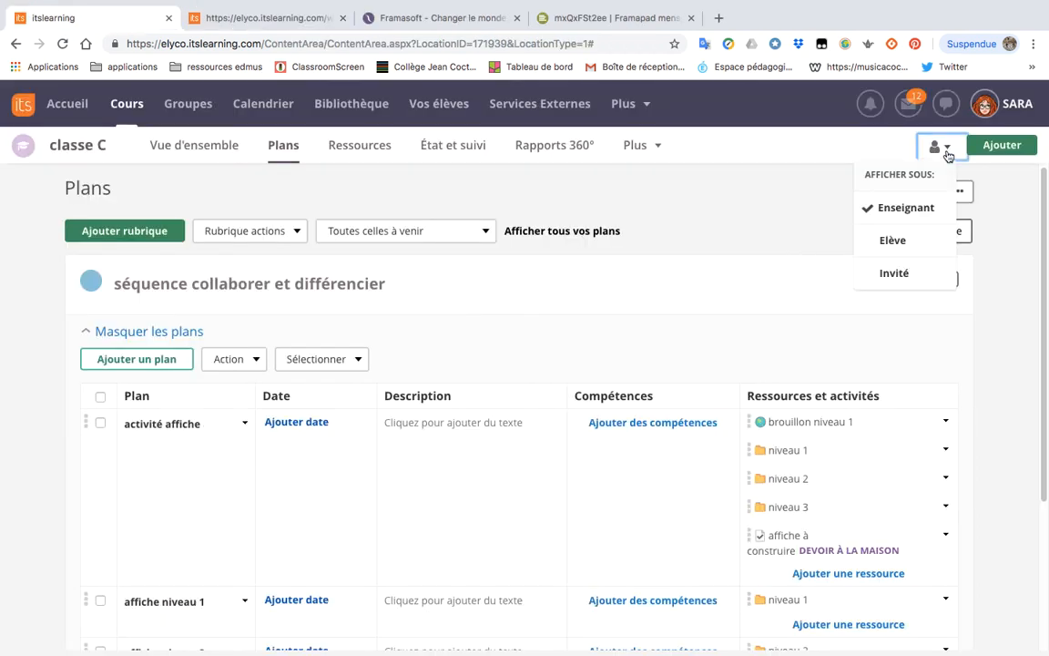
left_click(896, 241)
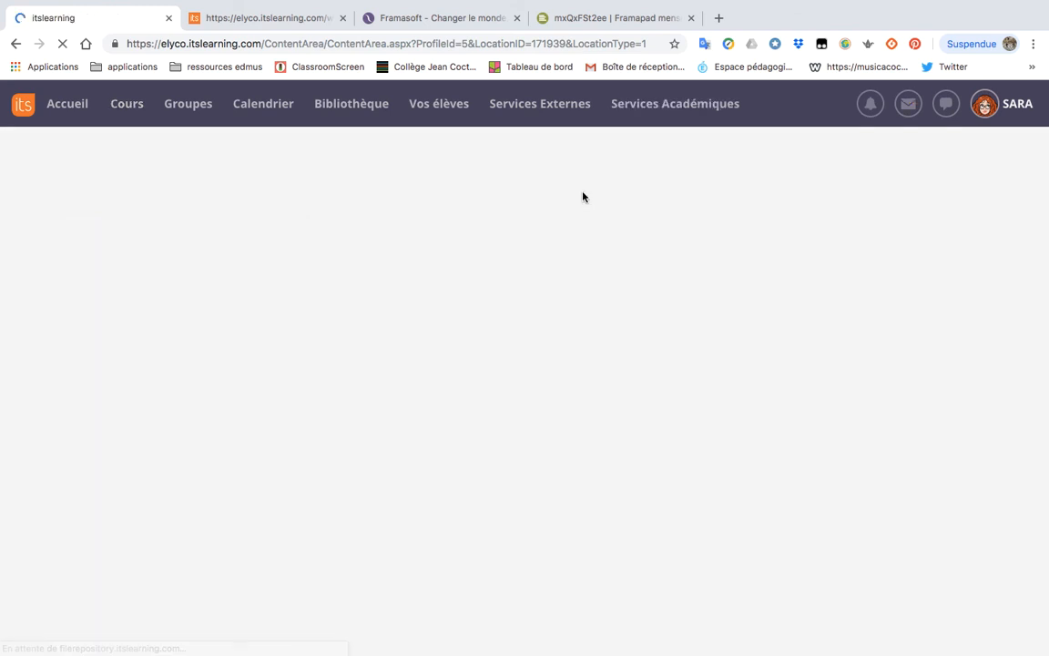